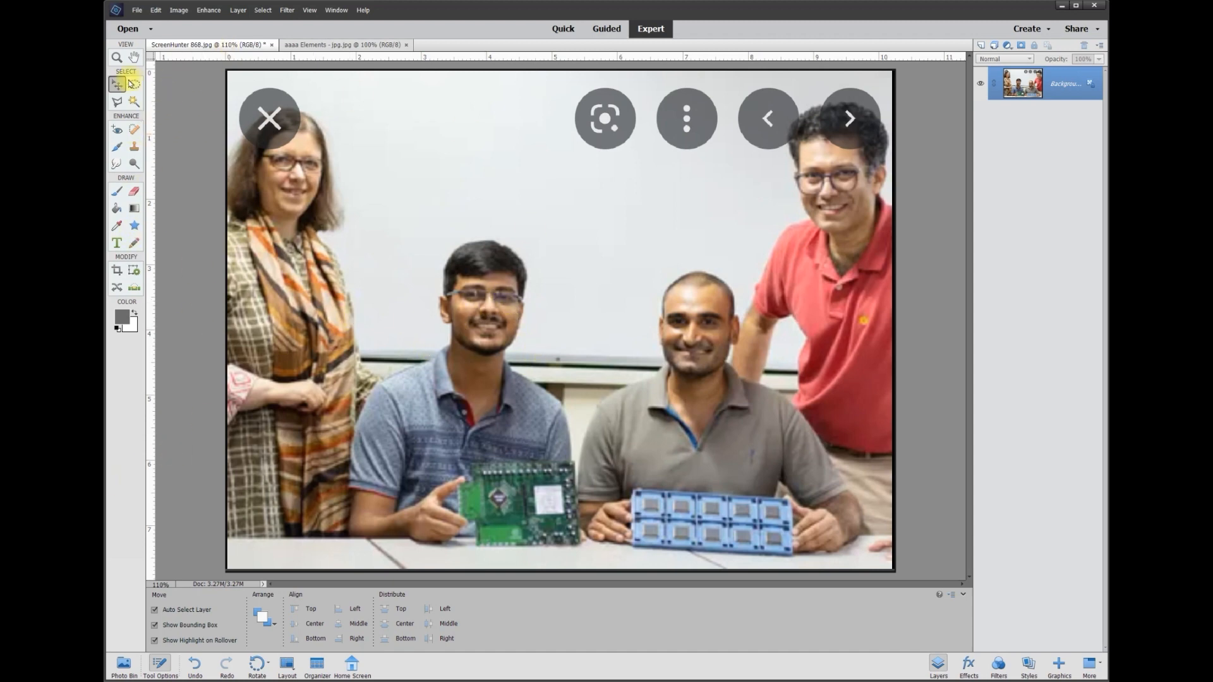
# Choose the Elliptical Marquee tool and convert the locked background into a regular layer.
pyautogui.click(133, 86)
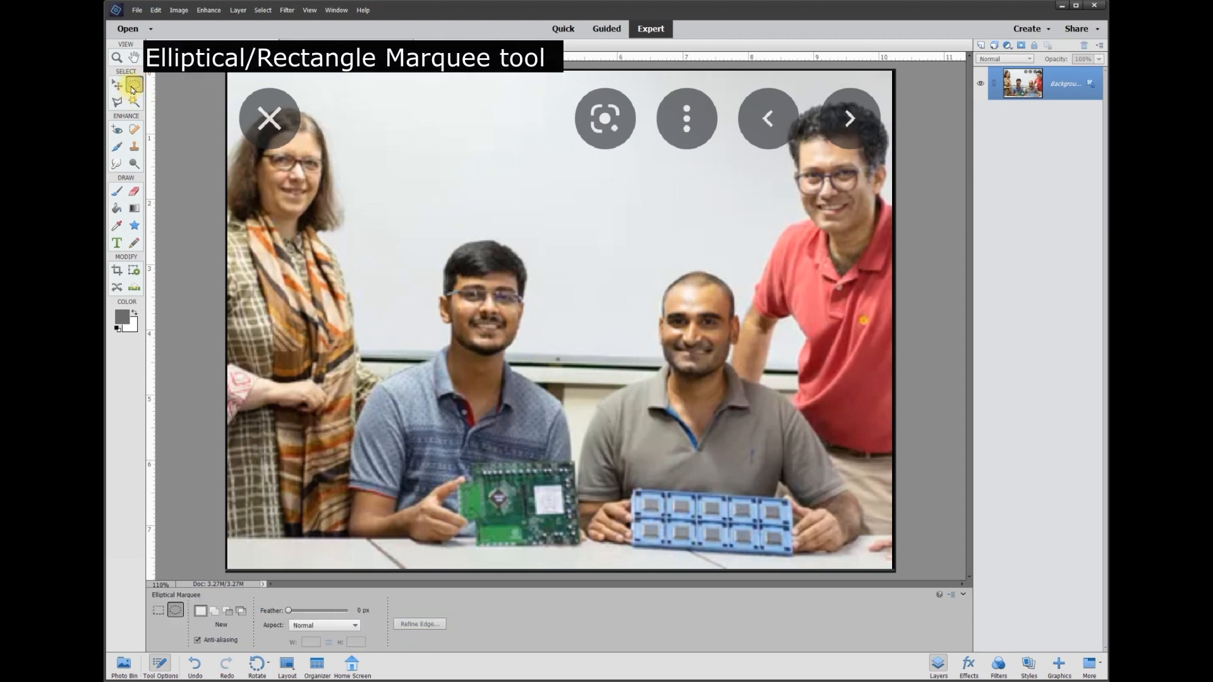
pyautogui.click(158, 611)
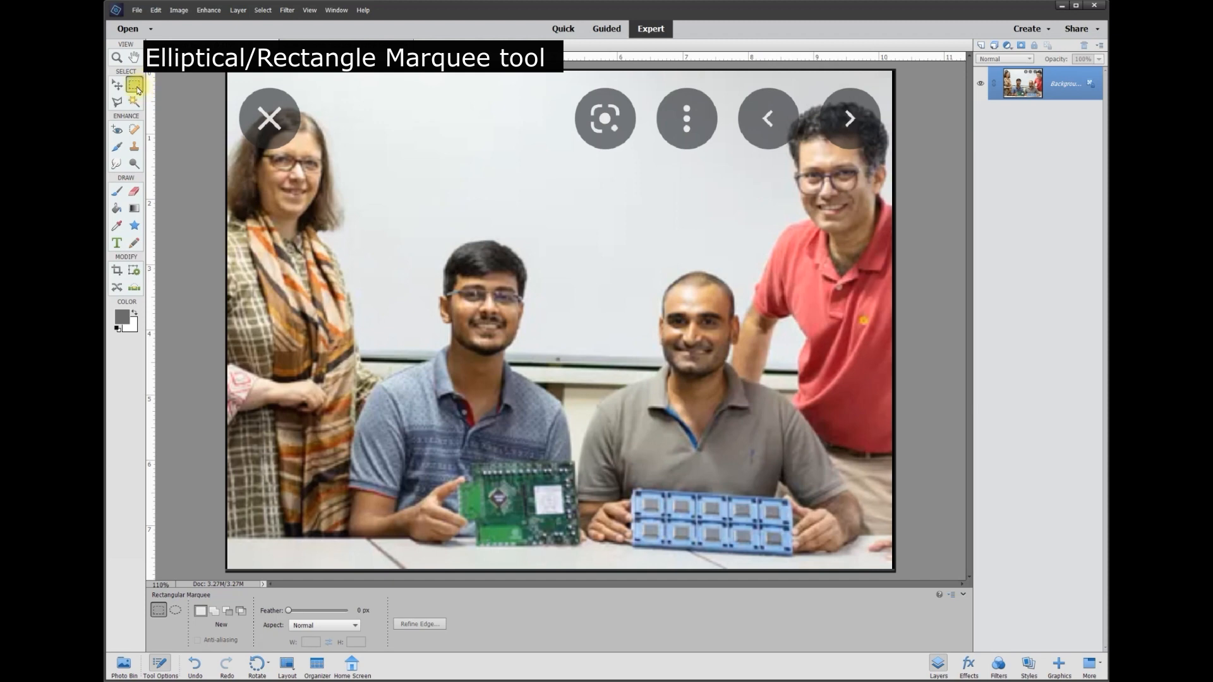
pyautogui.click(175, 613)
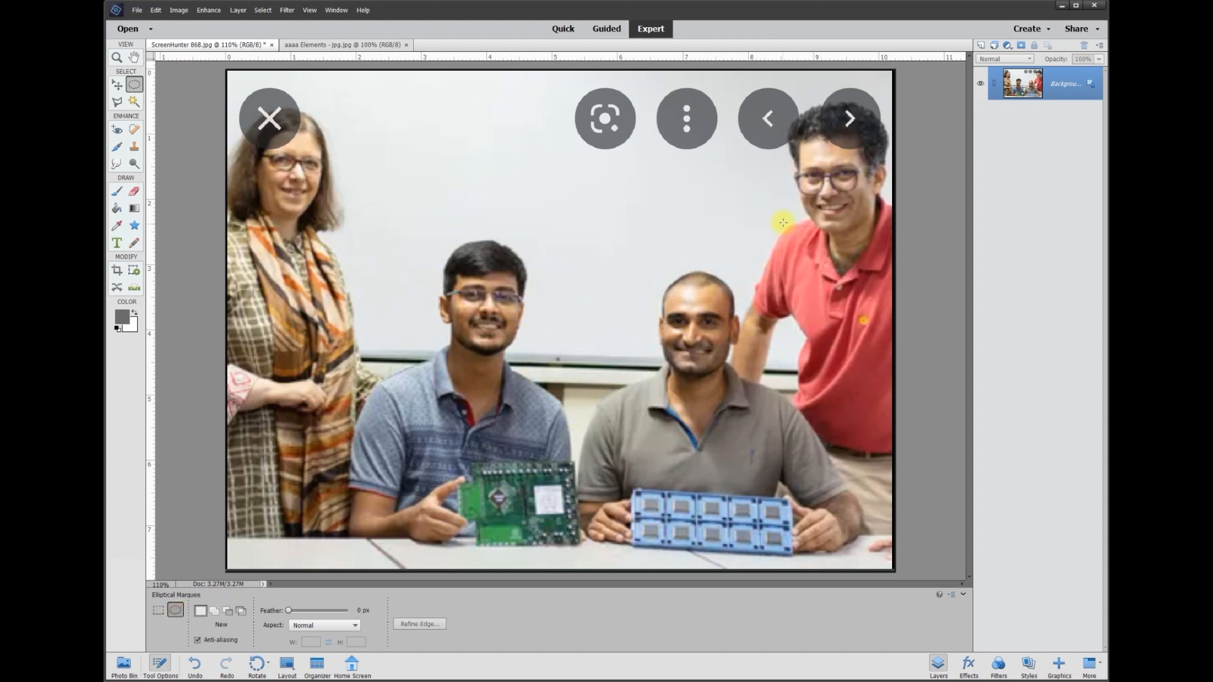
pyautogui.click(1094, 90)
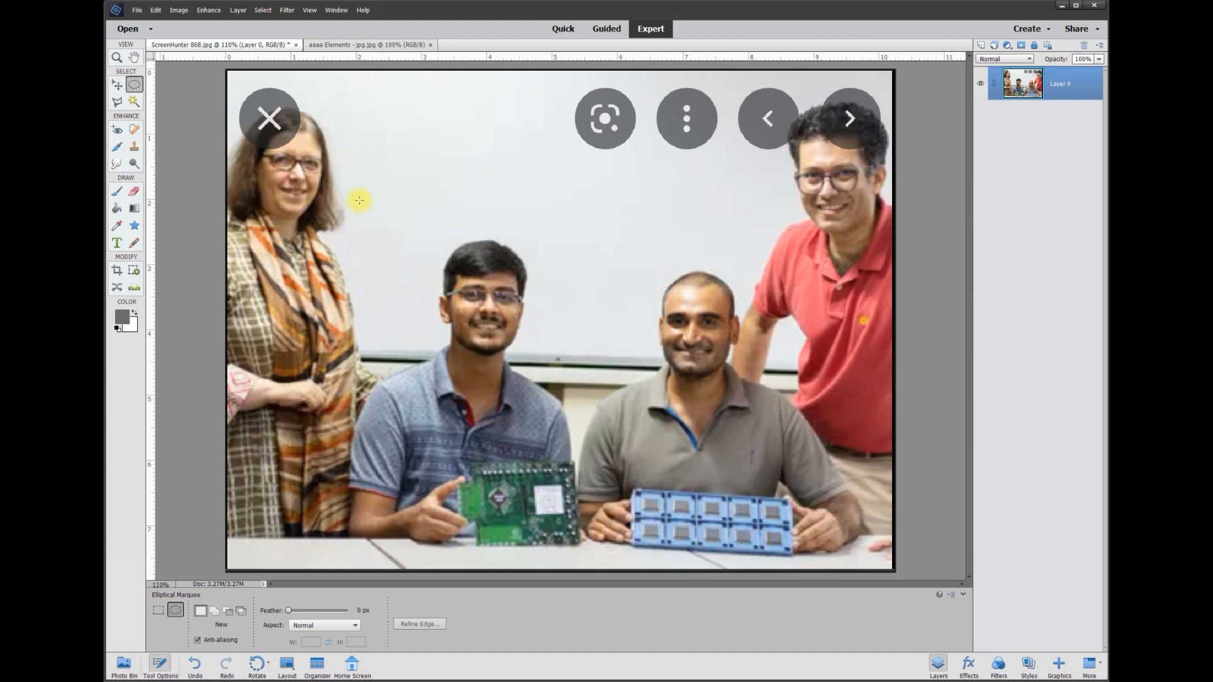
# Select a circle of about 2.86 by 2.73 in around the head of the seated man in blue and delete everything outside it.
pyautogui.moveTo(396, 227); pyautogui.dragTo(581, 403)
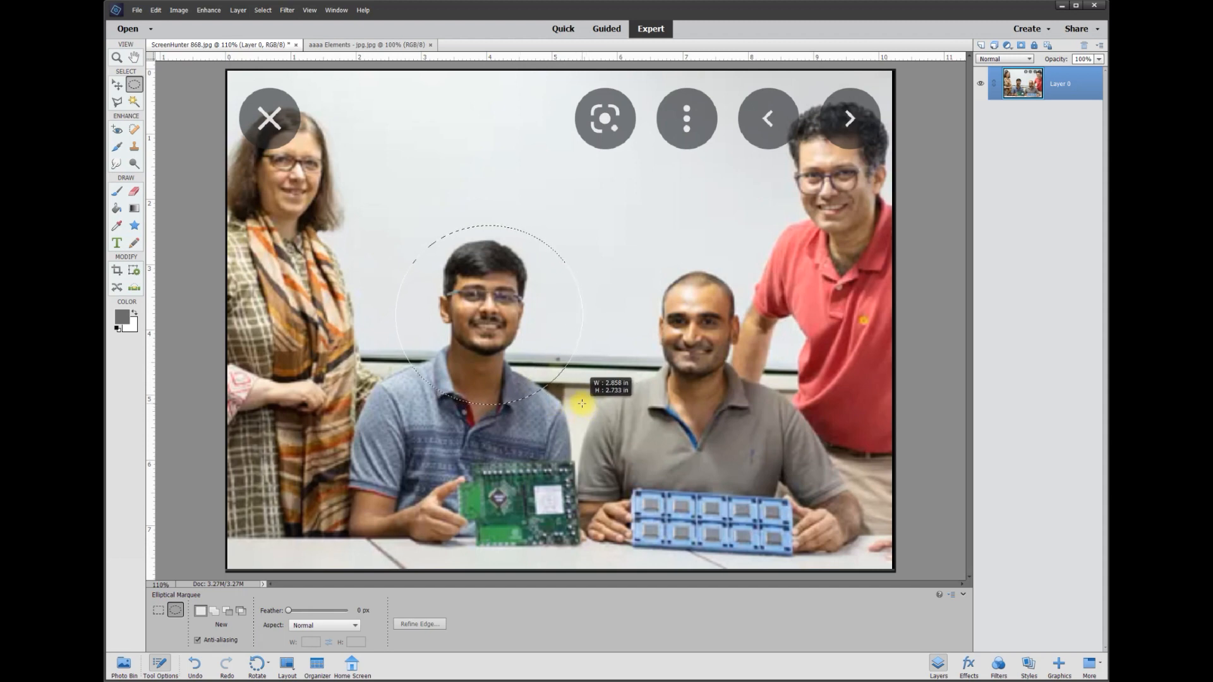
pyautogui.moveTo(580, 405); pyautogui.dragTo(580, 405)
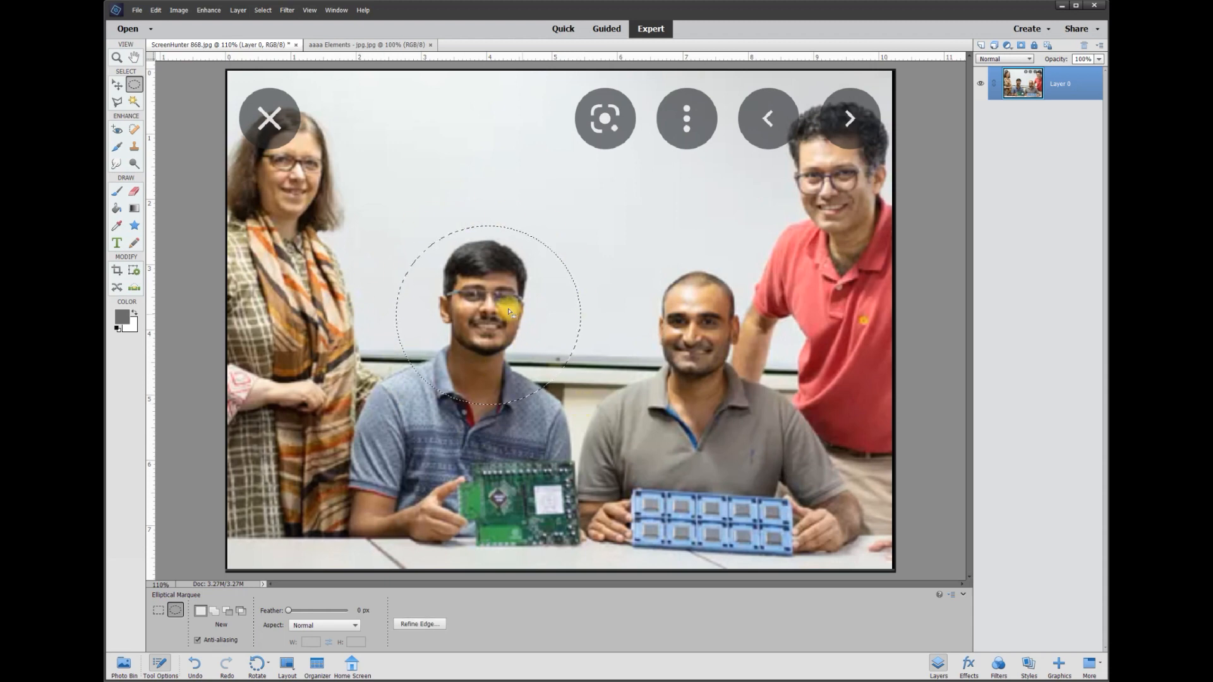
pyautogui.rightClick(482, 314)
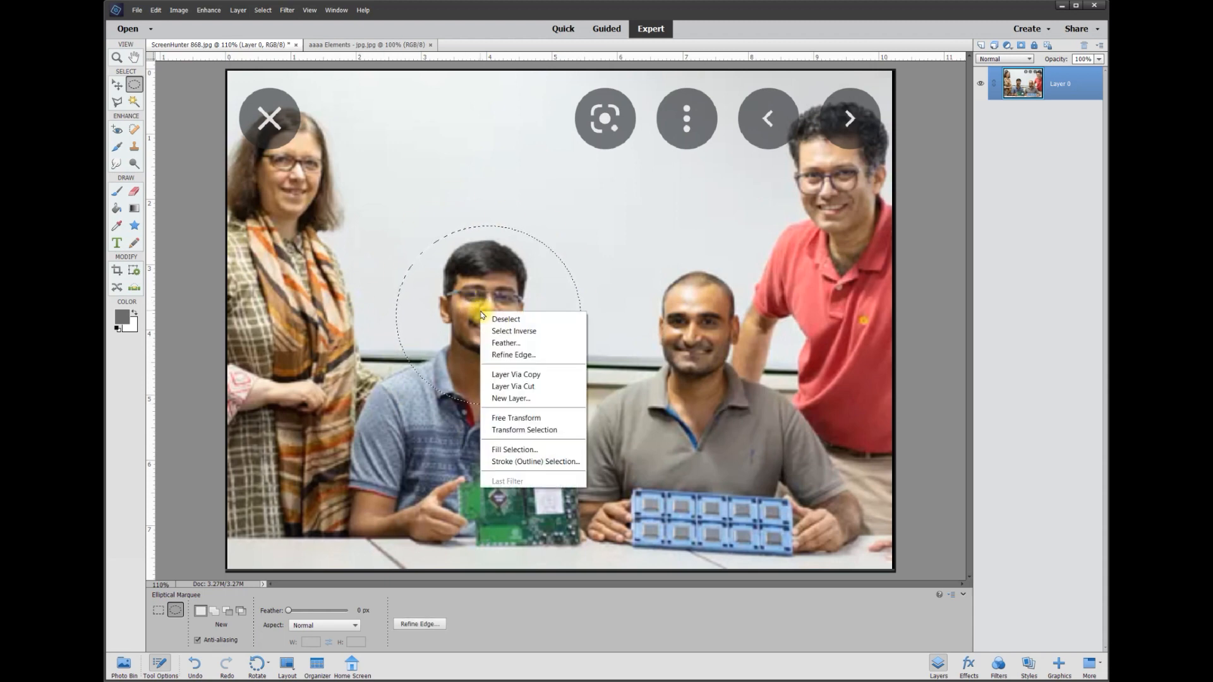
pyautogui.click(524, 331)
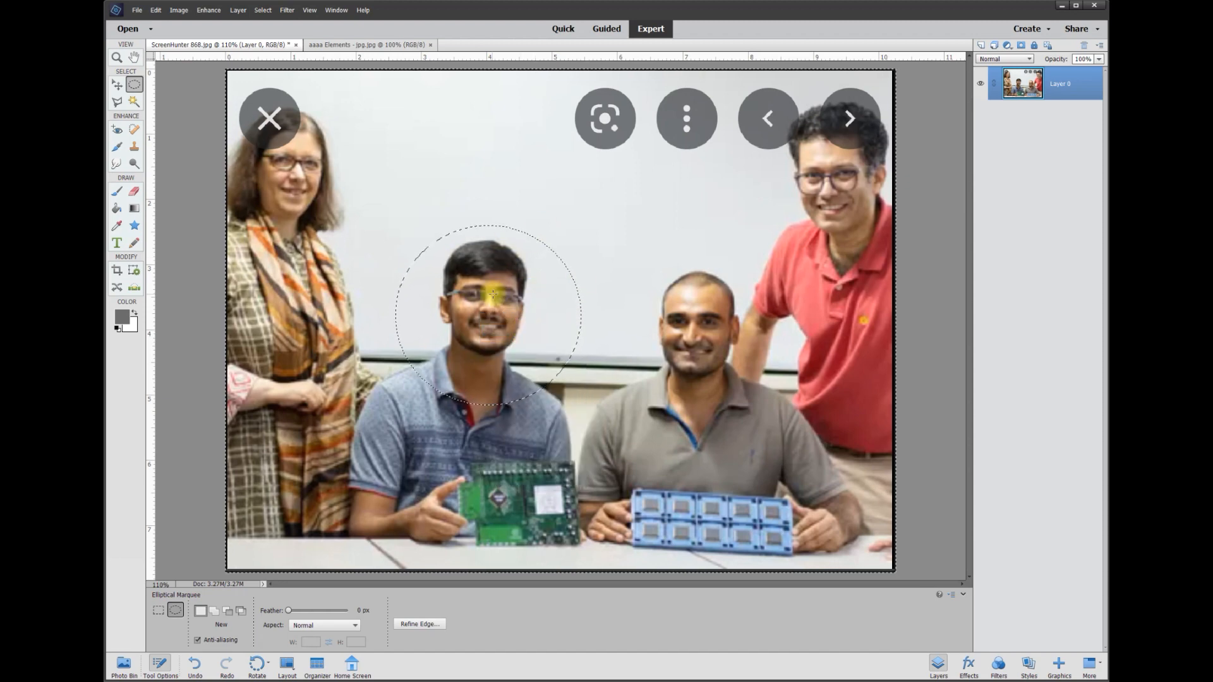
pyautogui.press('Delete')
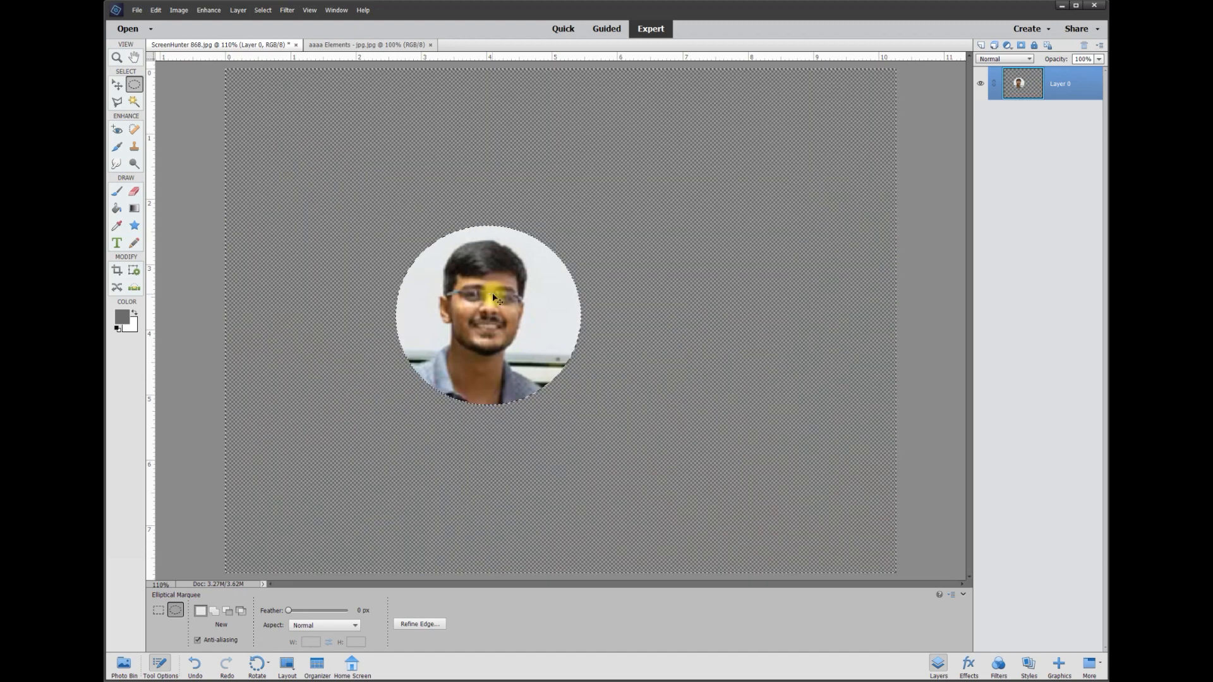
# Move the circular cutout toward the canvas centre and enlarge it to about 216%.
pyautogui.click(119, 87)
pyautogui.moveTo(549, 305); pyautogui.dragTo(620, 297)
pyautogui.hotkey('ctrl', '-')
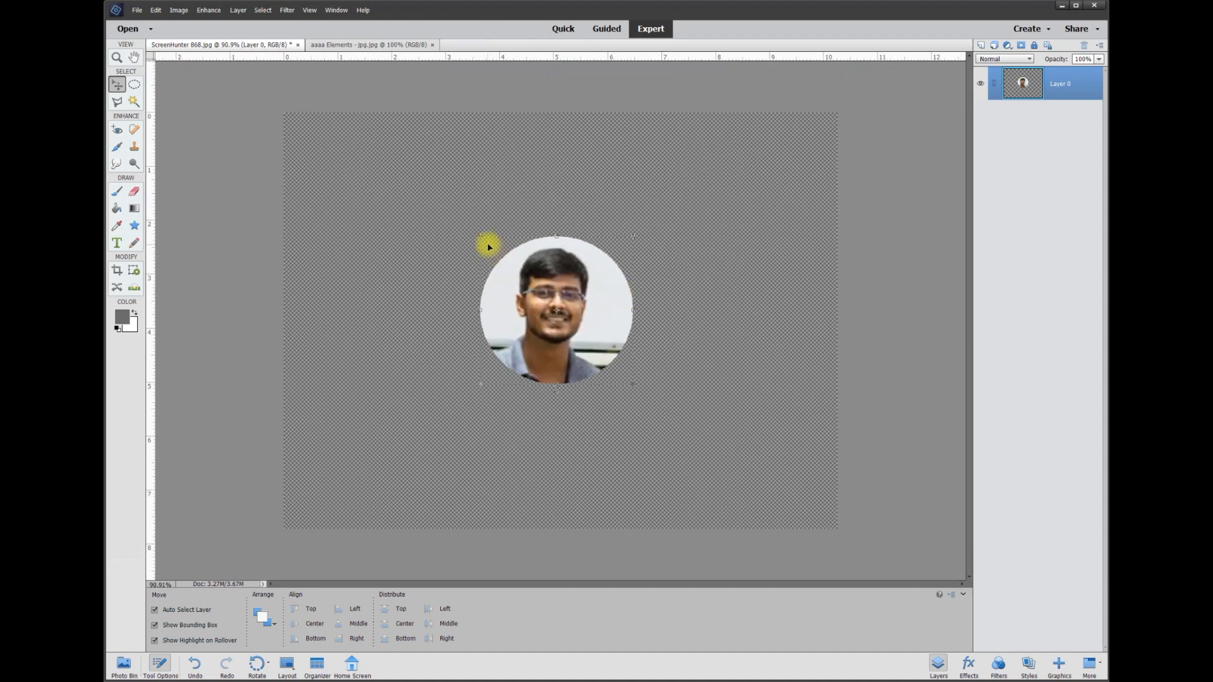
pyautogui.moveTo(480, 236); pyautogui.dragTo(402, 162)
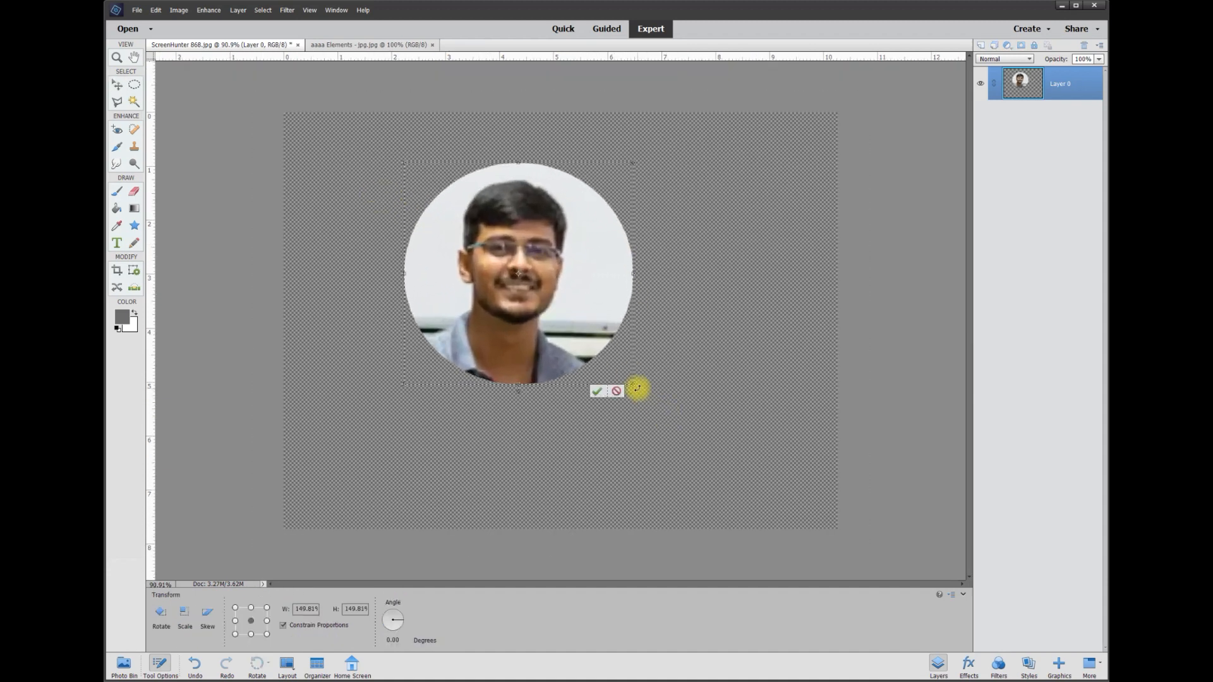
pyautogui.moveTo(634, 386); pyautogui.dragTo(733, 485)
pyautogui.moveTo(676, 391); pyautogui.dragTo(666, 383)
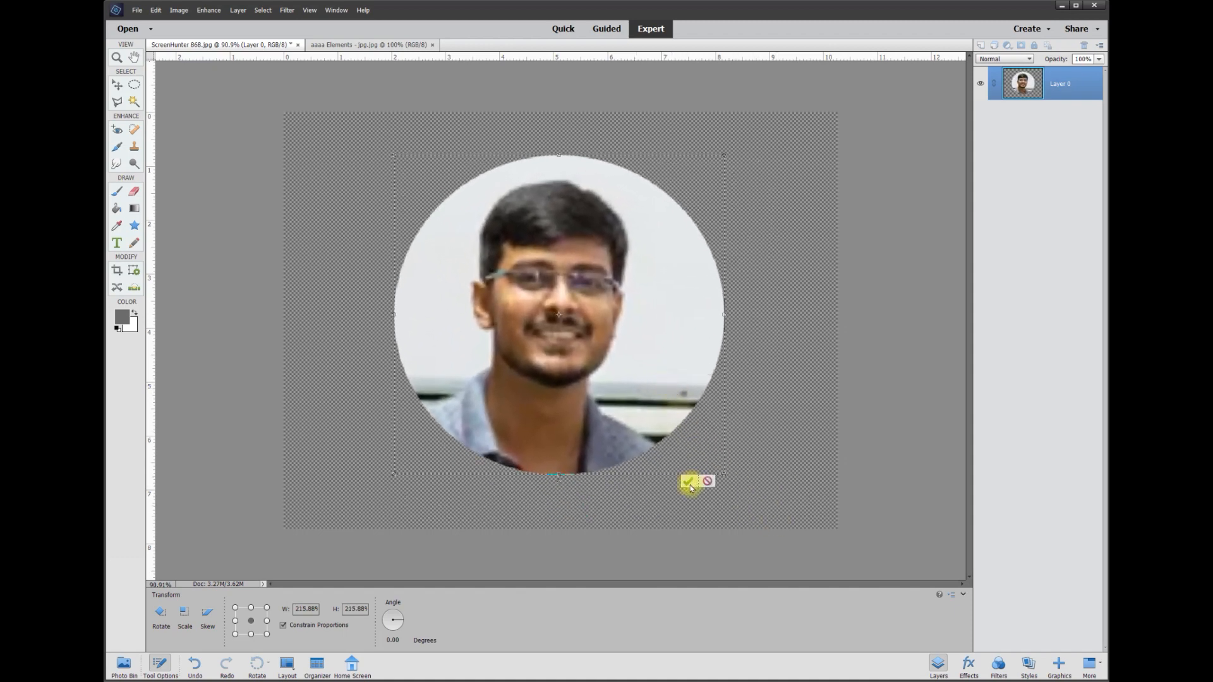
pyautogui.click(690, 486)
pyautogui.hotkey('ctrl', '=')
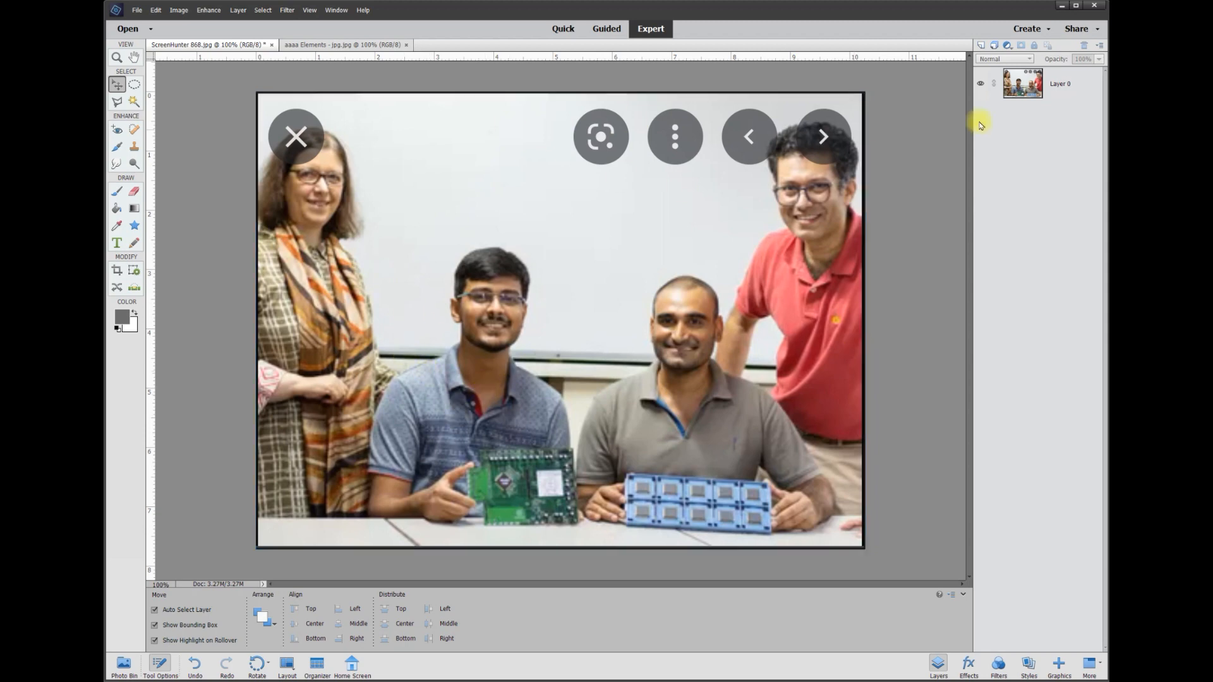
# Add a new layer above the photo and fill it with white.
pyautogui.click(983, 48)
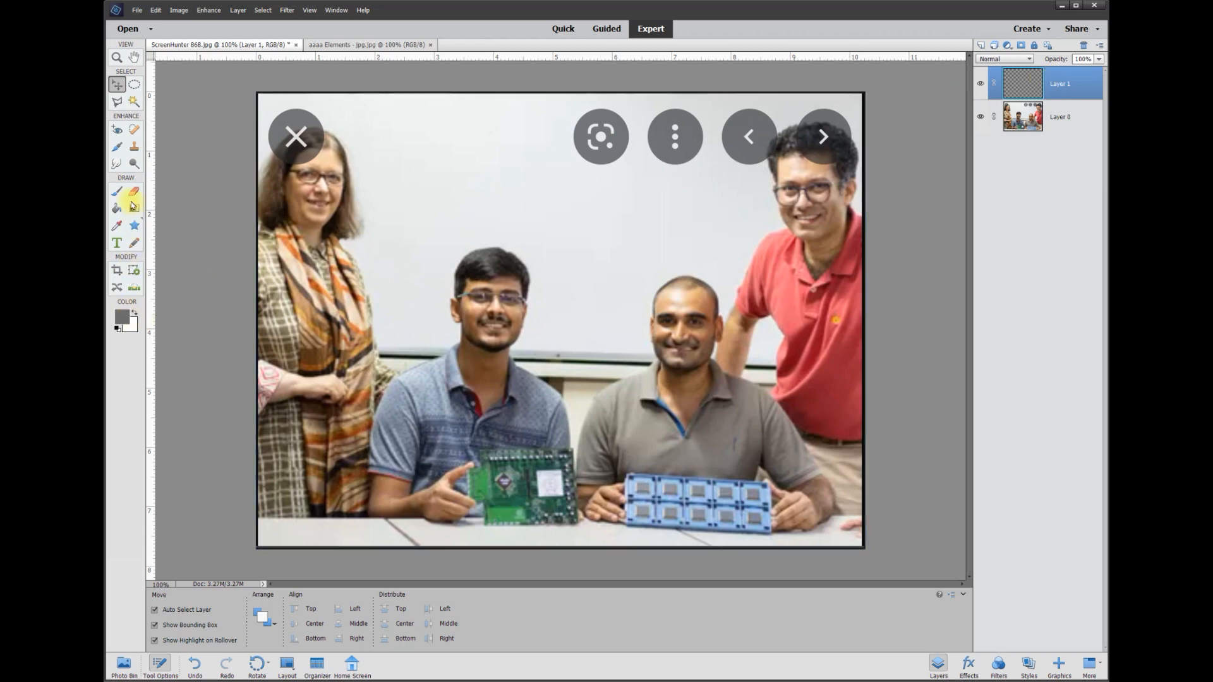
pyautogui.click(121, 320)
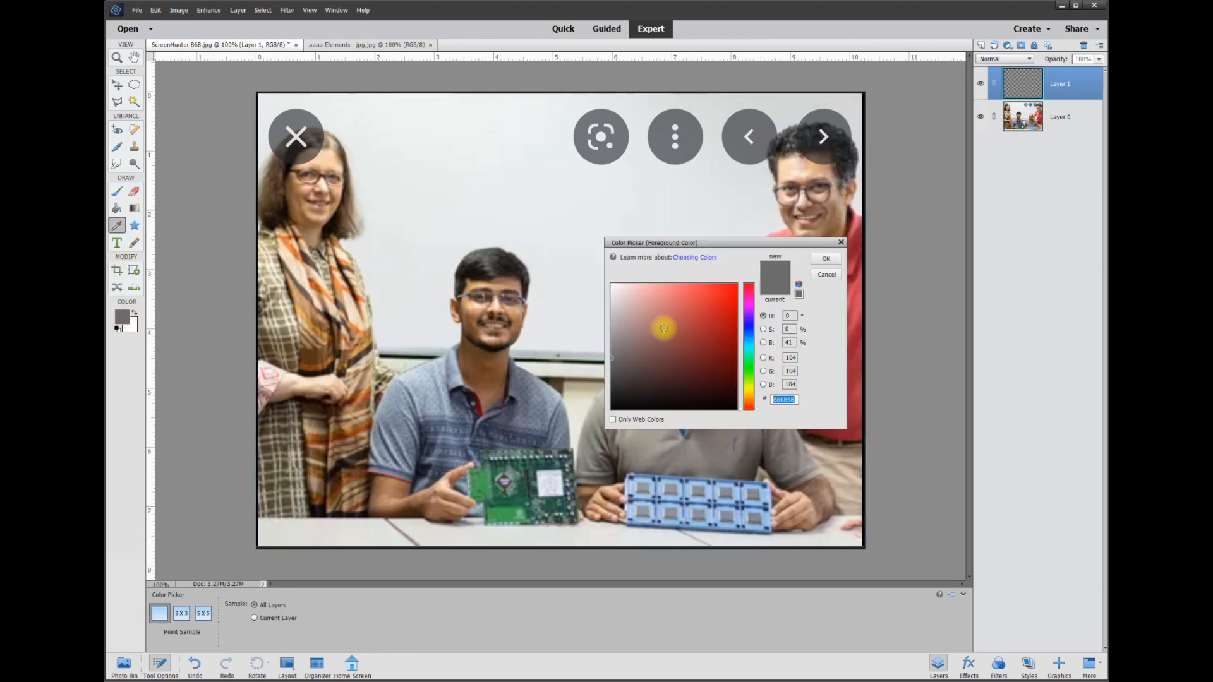
pyautogui.click(615, 283)
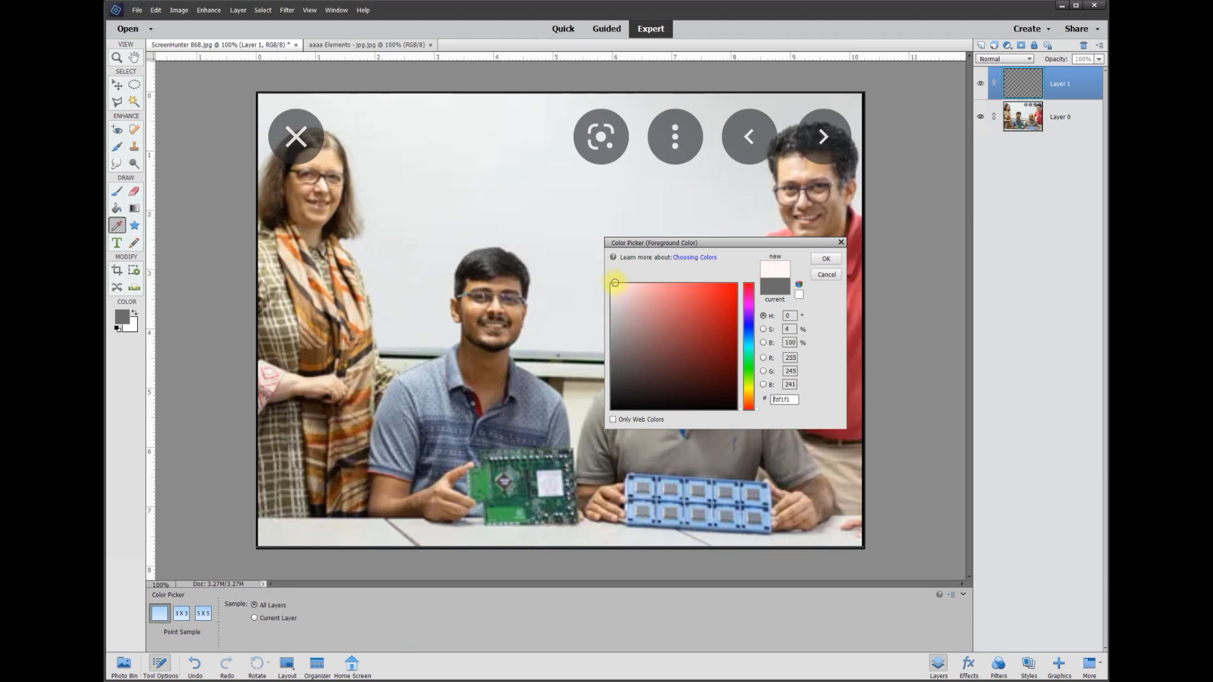
pyautogui.click(828, 259)
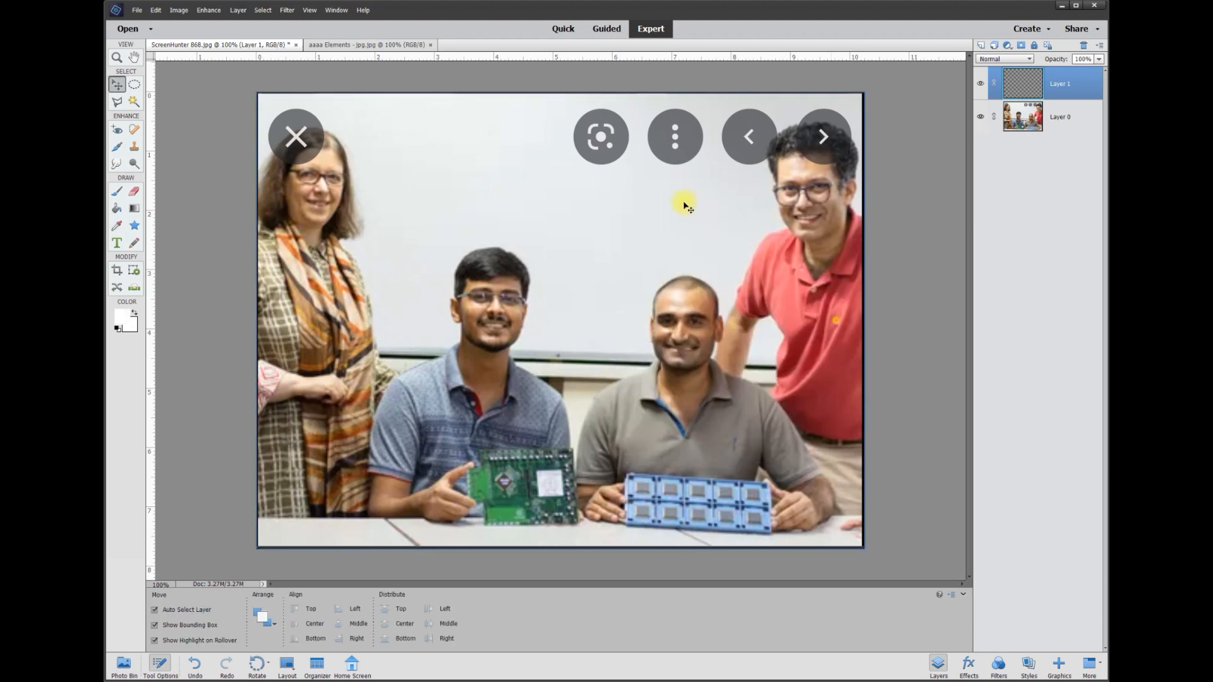
pyautogui.click(117, 208)
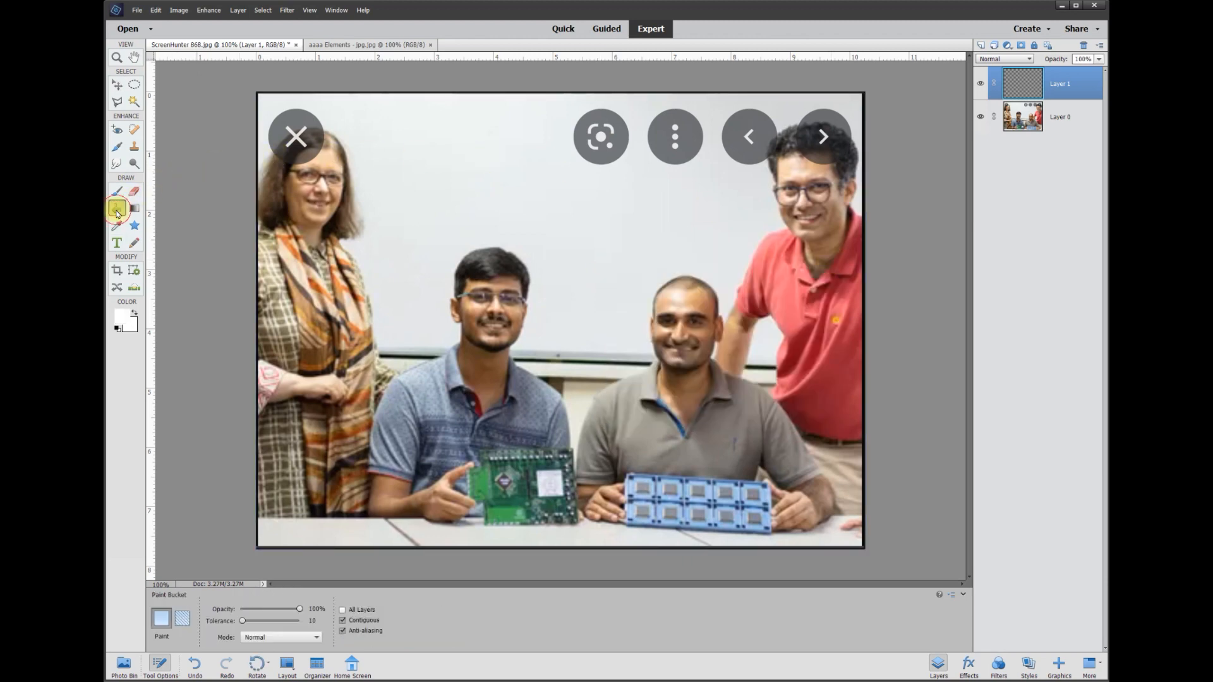
pyautogui.click(512, 216)
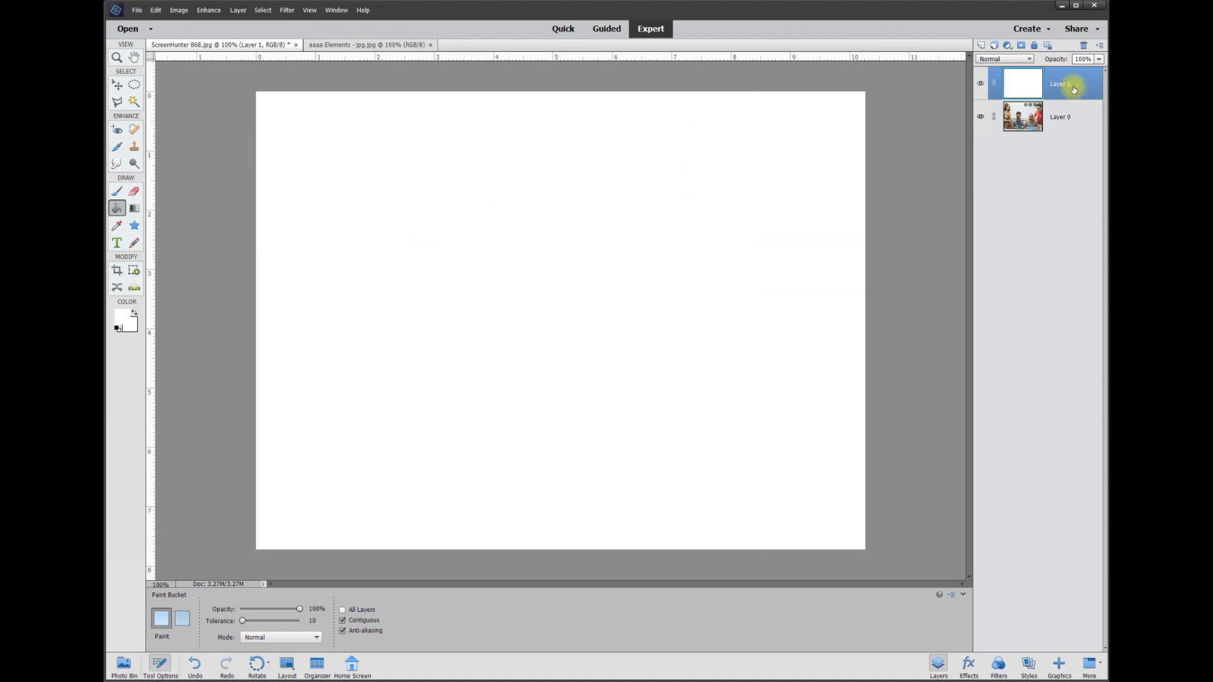
# Show the grid and turn on snapping to it for the Elliptical Marquee tool.
pyautogui.click(134, 85)
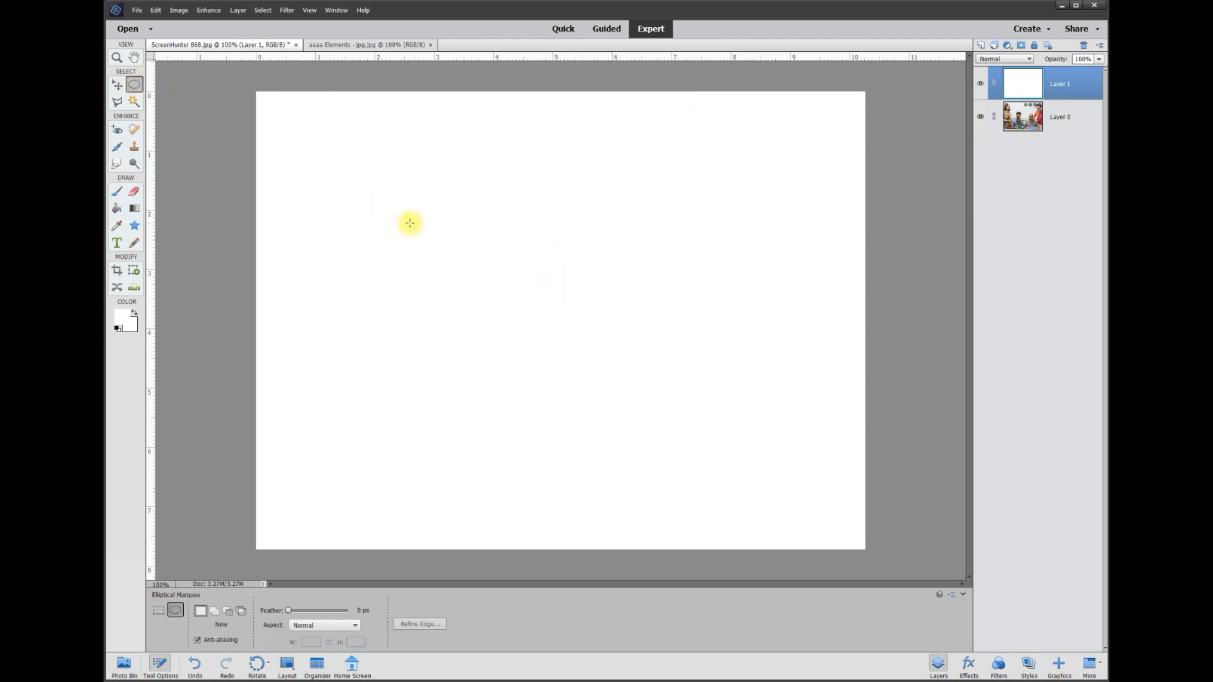
pyautogui.click(310, 10)
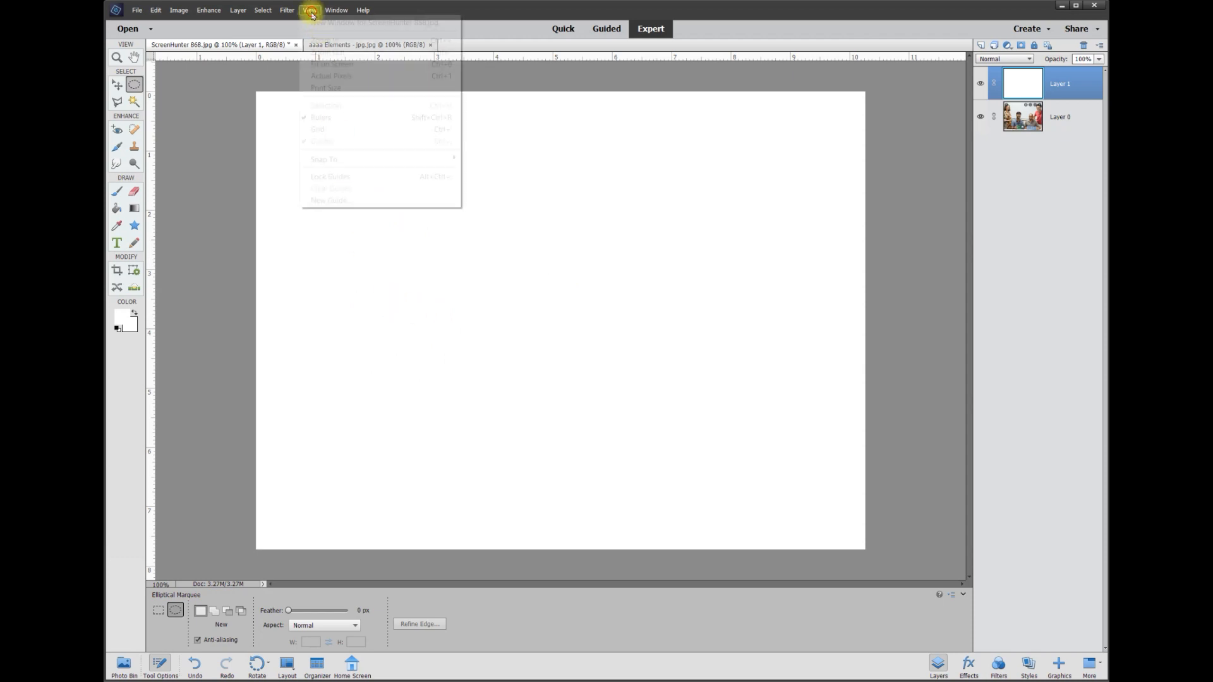
pyautogui.click(314, 128)
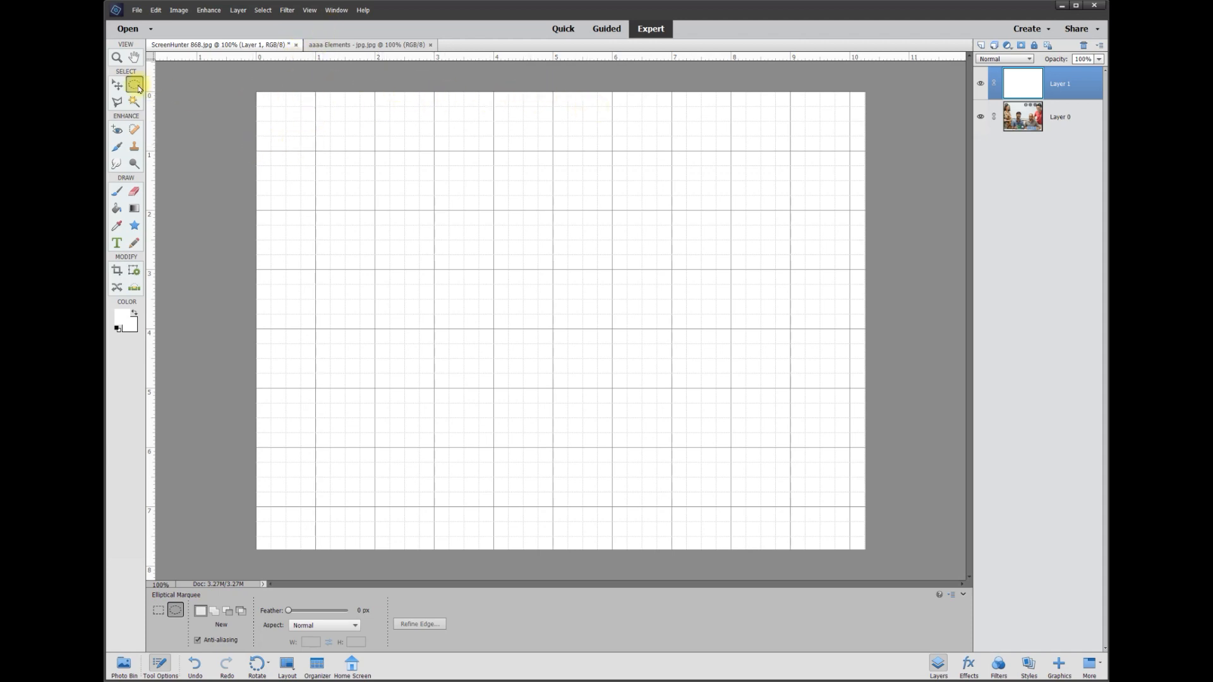
pyautogui.click(308, 10)
pyautogui.moveTo(317, 159)
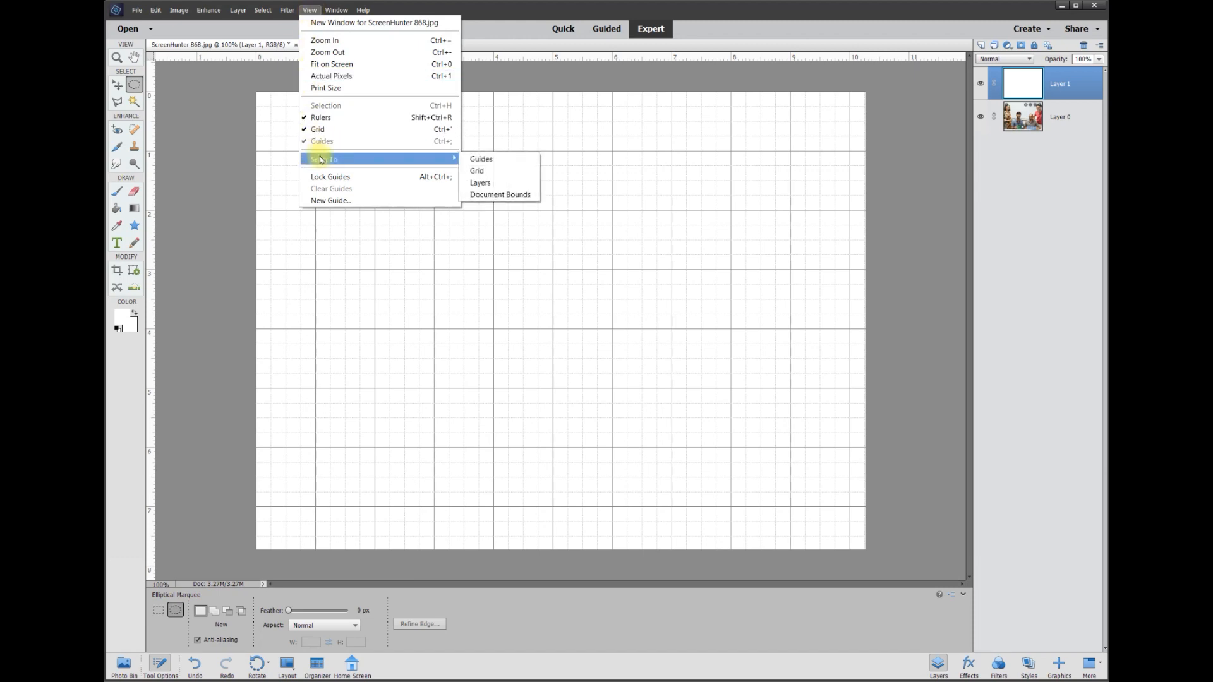
pyautogui.click(491, 172)
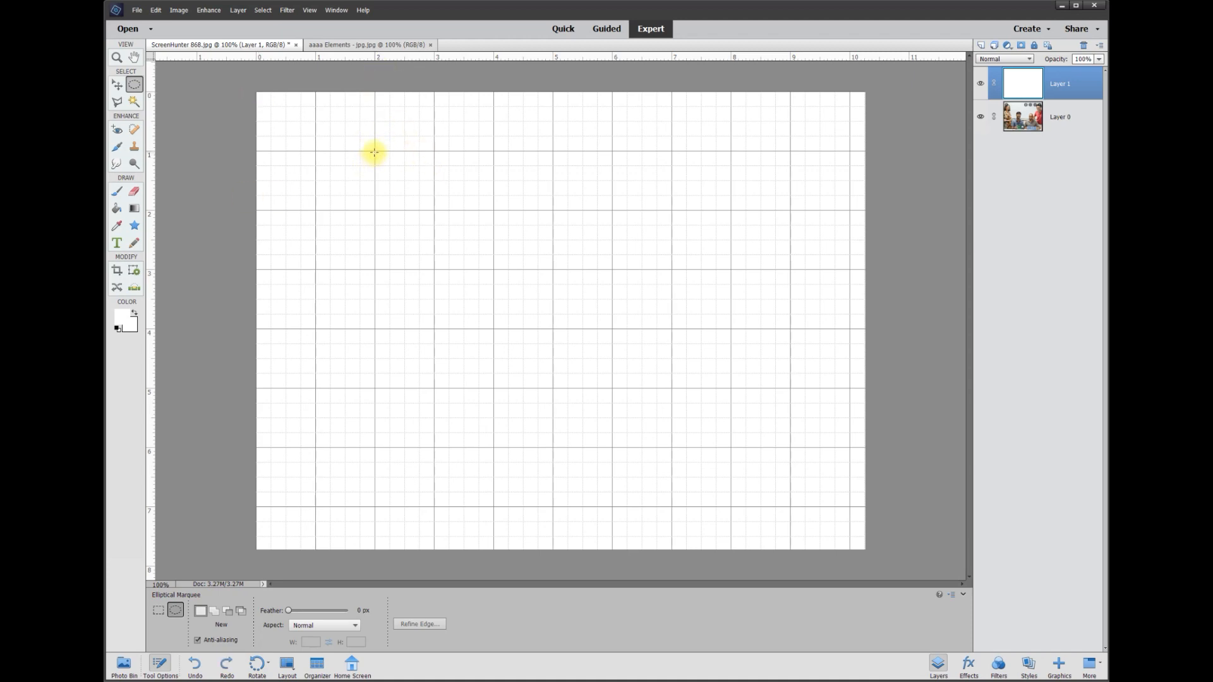
# Cut a 6 by 6 in circle out of the middle of the white layer and clear the selection.
pyautogui.moveTo(375, 152); pyautogui.dragTo(733, 507)
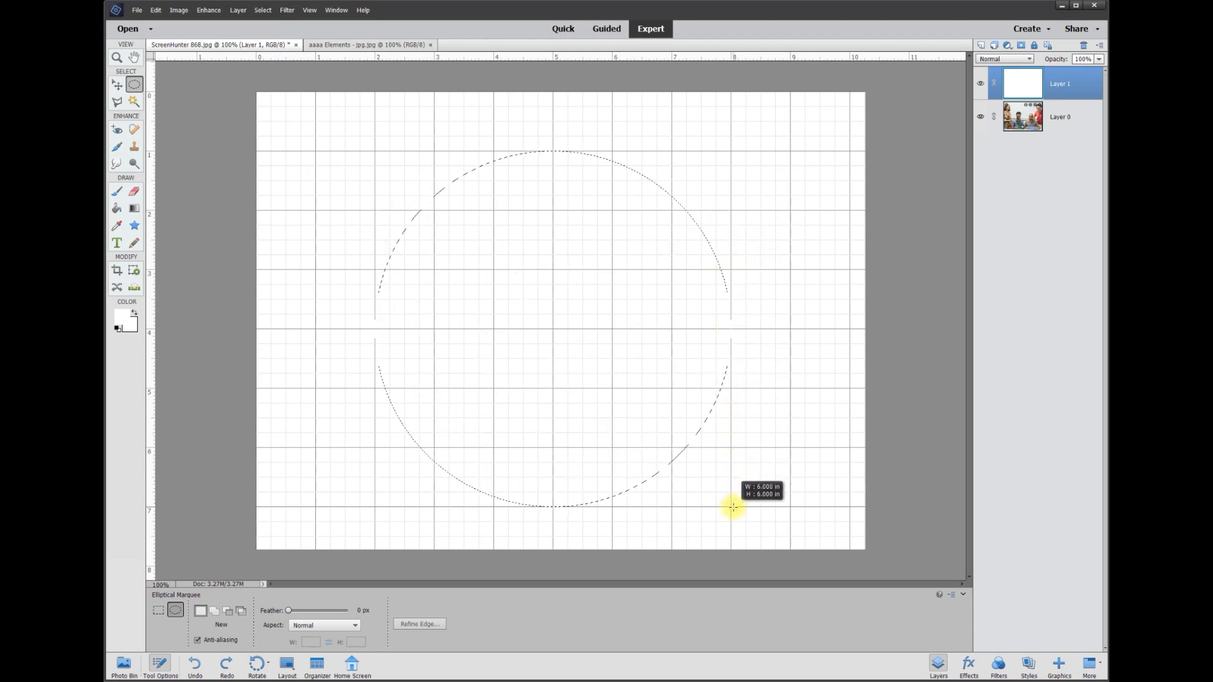
pyautogui.moveTo(733, 508); pyautogui.dragTo(733, 508)
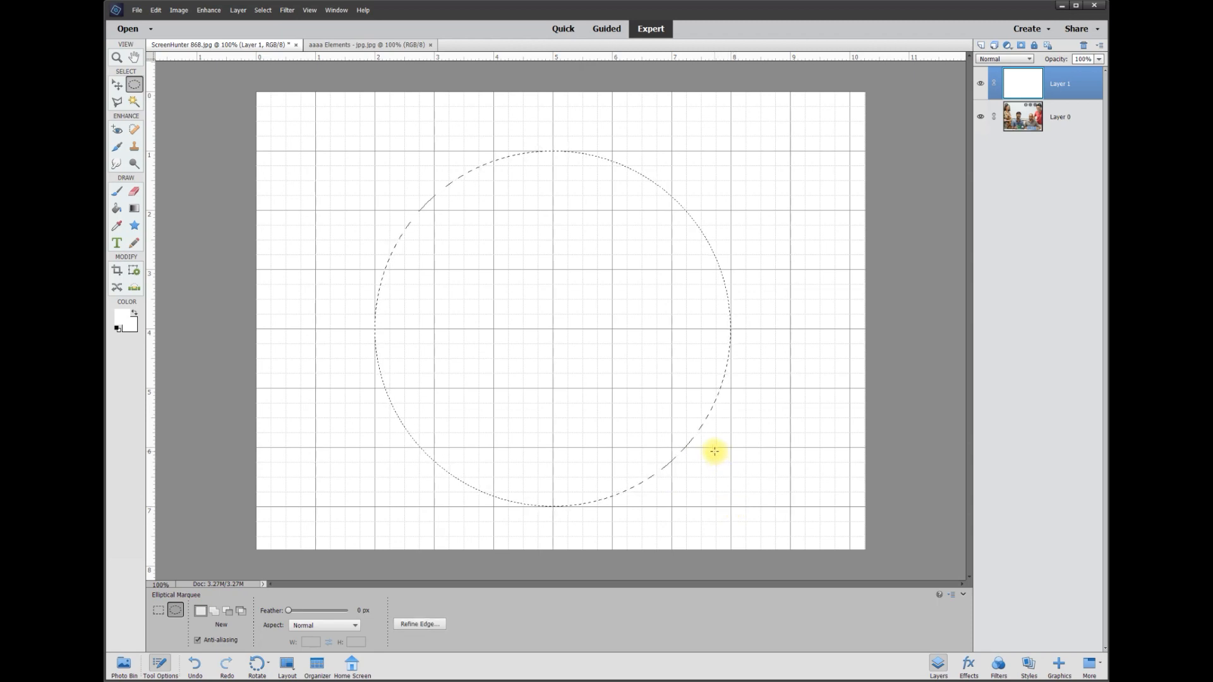
pyautogui.press('Delete')
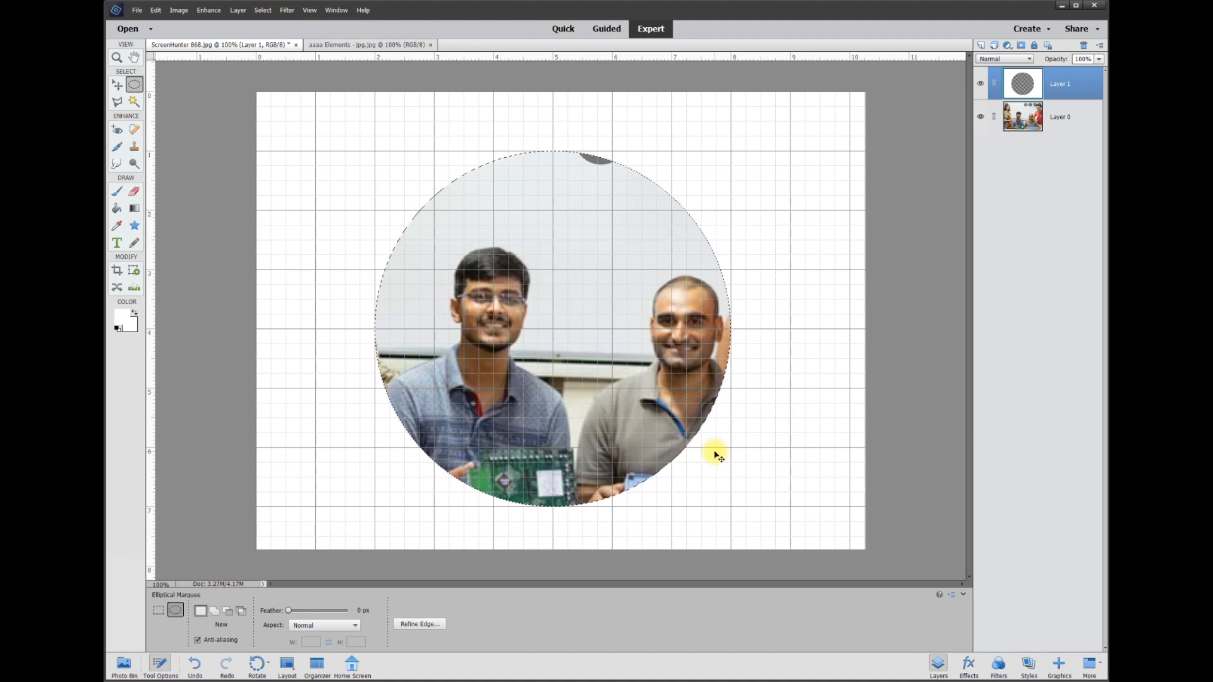
pyautogui.hotkey('ctrl', 'd')
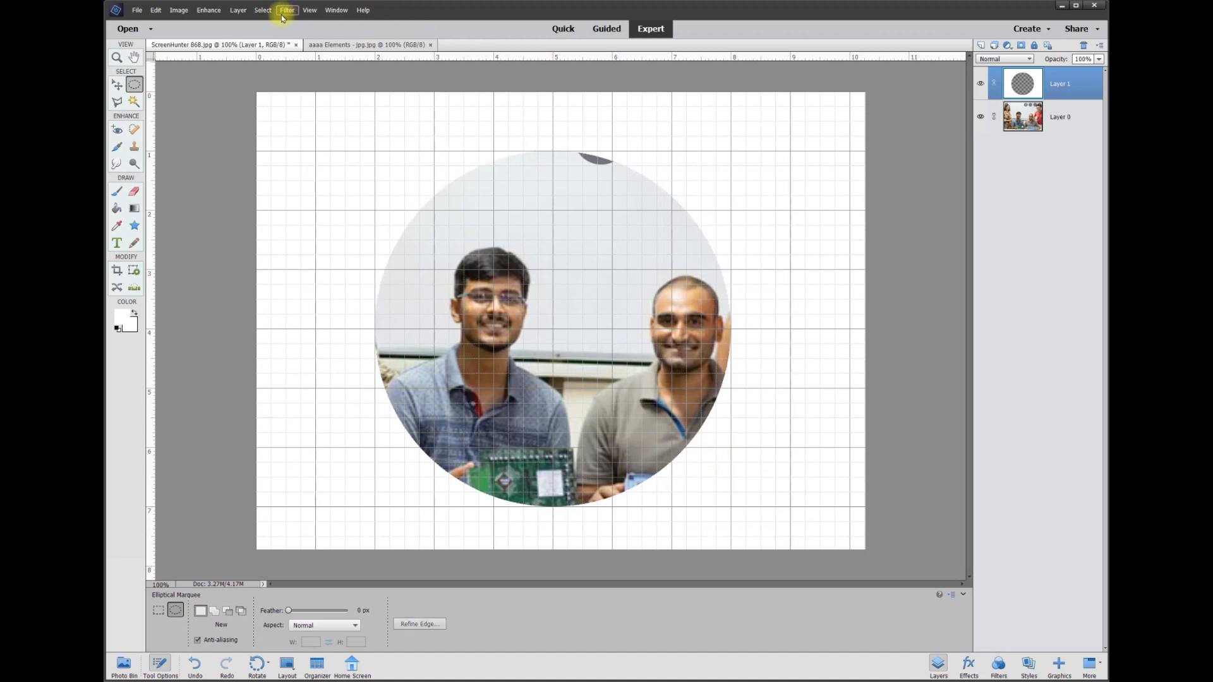
# Hide the grid and lock the white layer with the circular hole.
pyautogui.click(309, 10)
pyautogui.click(312, 124)
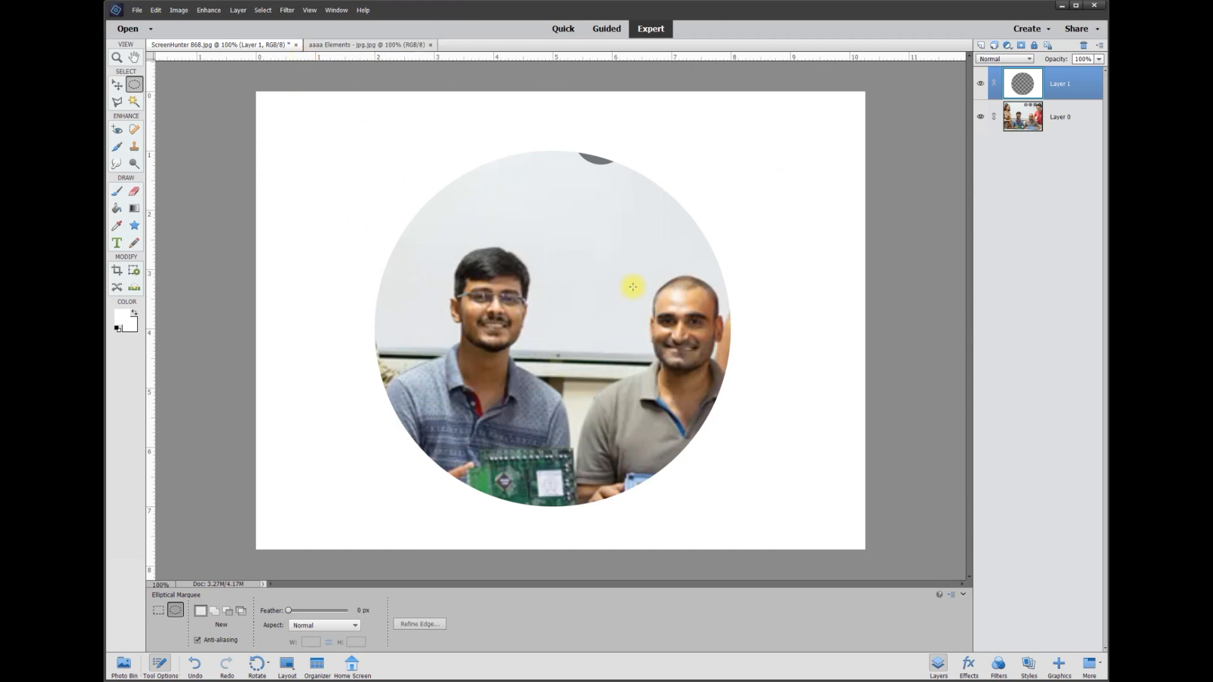
pyautogui.click(117, 84)
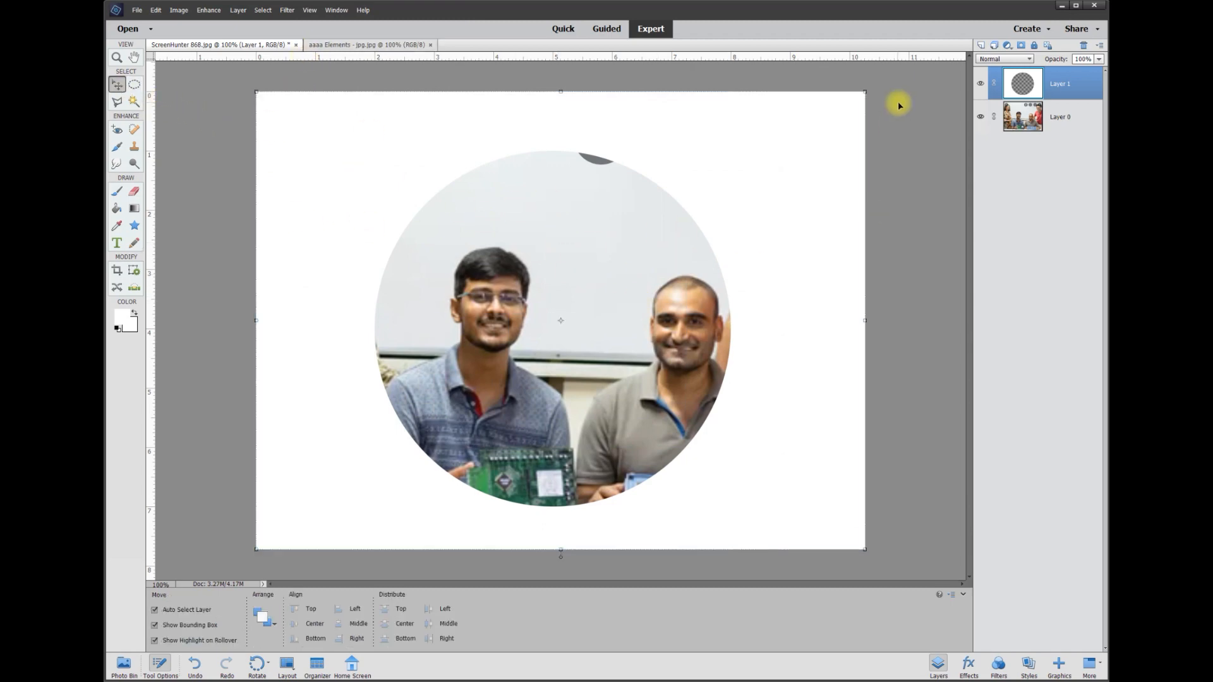
pyautogui.click(1035, 46)
# Enlarge the photo layer beneath the white mask proportionally to about 196%.
pyautogui.click(767, 183)
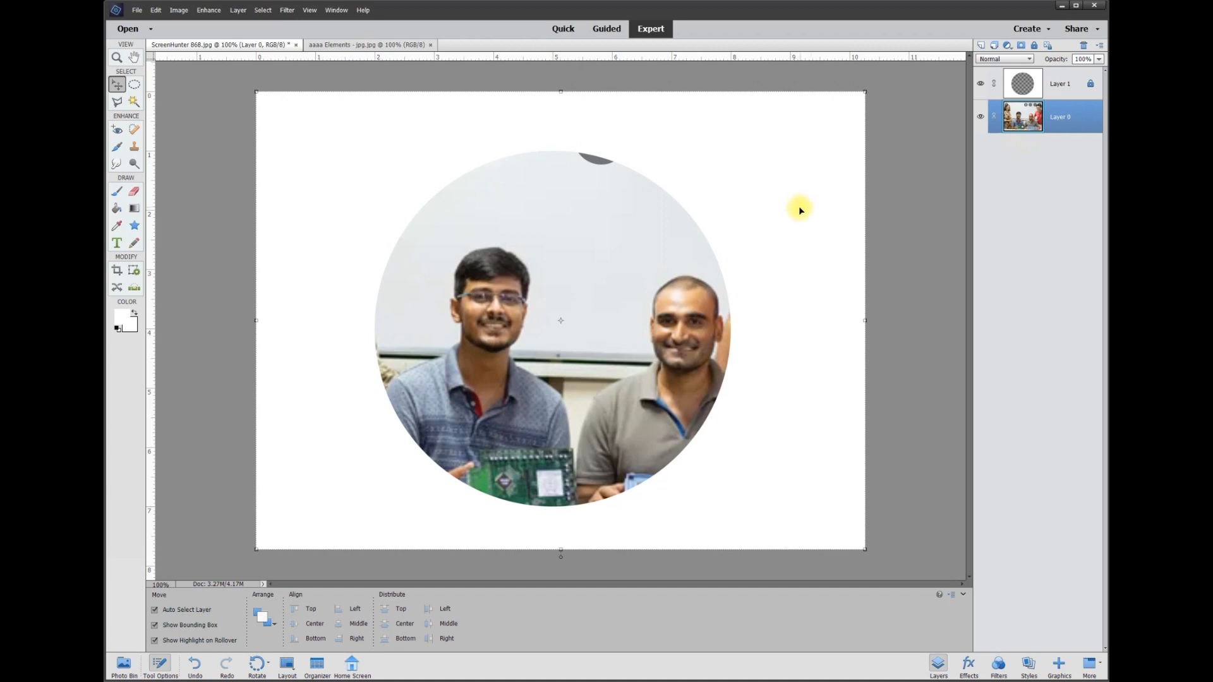
pyautogui.scroll(-3, 800, 210)
pyautogui.scroll(-3, 790, 222)
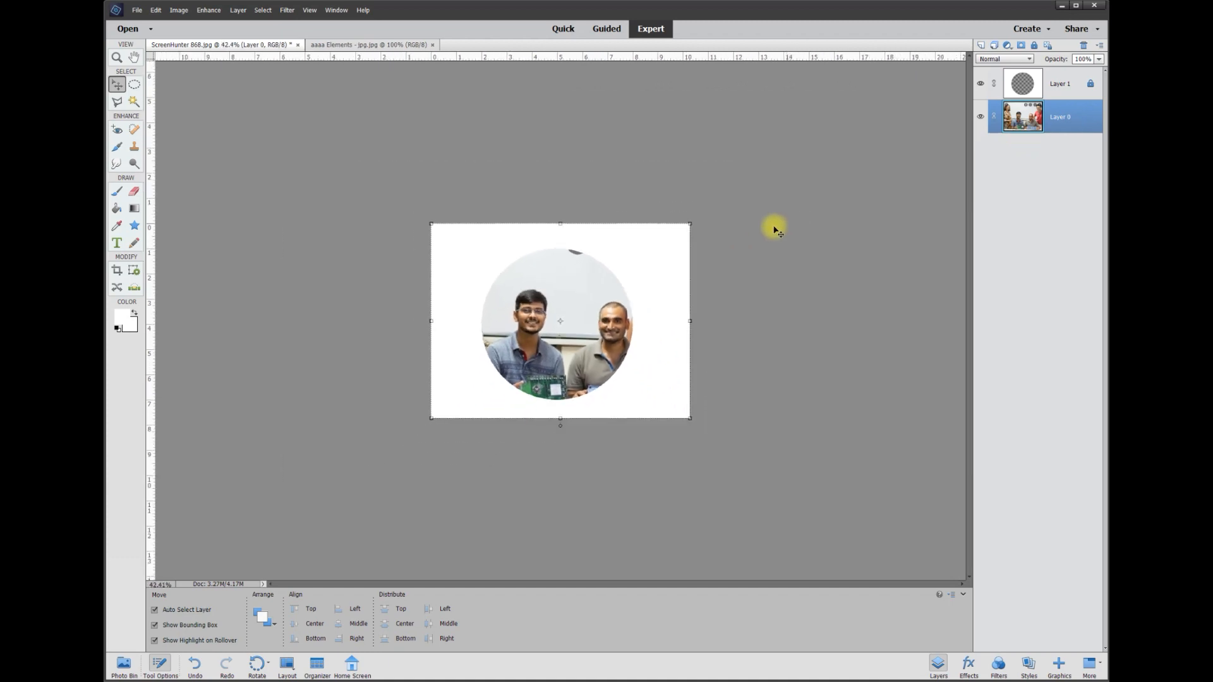
pyautogui.moveTo(431, 223); pyautogui.dragTo(205, 124)
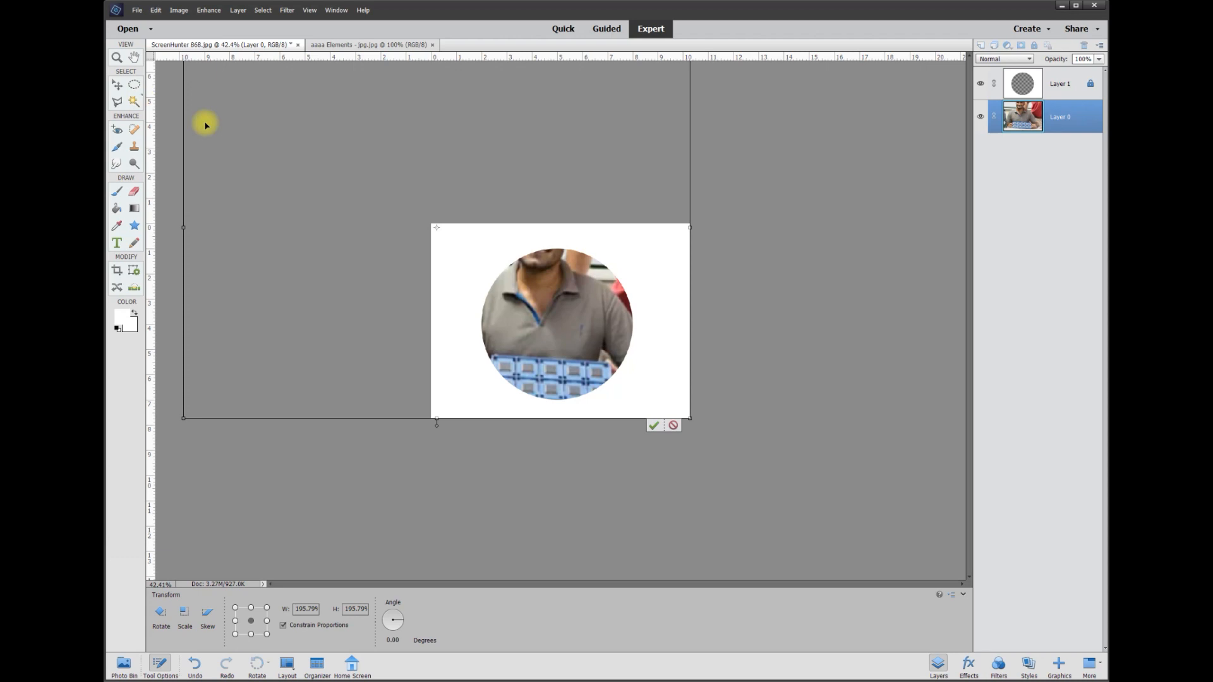
pyautogui.click(653, 425)
# Reposition the enlarged photo so the seated man in the grey shirt is centred in the circular opening.
pyautogui.moveTo(550, 287); pyautogui.dragTo(638, 250)
pyautogui.moveTo(551, 334); pyautogui.dragTo(592, 396)
pyautogui.moveTo(551, 354); pyautogui.dragTo(671, 339)
pyautogui.moveTo(529, 315); pyautogui.dragTo(595, 370)
pyautogui.moveTo(598, 289)
pyautogui.mouseDown()
pyautogui.moveTo(532, 360)
pyautogui.moveTo(557, 345)
pyautogui.moveTo(505, 302)
pyautogui.mouseUp()
pyautogui.moveTo(551, 316); pyautogui.dragTo(471, 278)
pyautogui.moveTo(506, 285)
pyautogui.mouseDown()
pyautogui.moveTo(485, 294)
pyautogui.moveTo(531, 295)
pyautogui.moveTo(585, 320)
pyautogui.moveTo(553, 309)
pyautogui.mouseUp()
pyautogui.scroll(5, 671, 300)
pyautogui.click(866, 264)
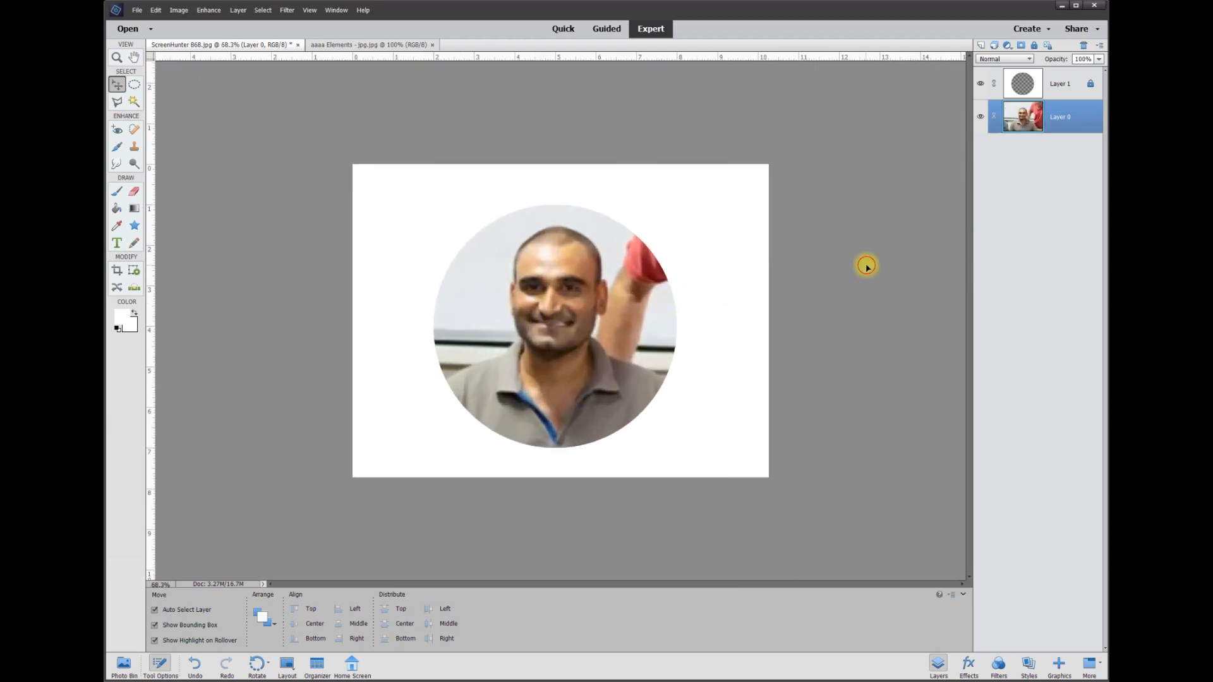
# Crop the image to the full canvas bounds with no ratio restriction, trimming the photo that extends past the edges.
pyautogui.click(119, 270)
pyautogui.moveTo(353, 165); pyautogui.dragTo(791, 498)
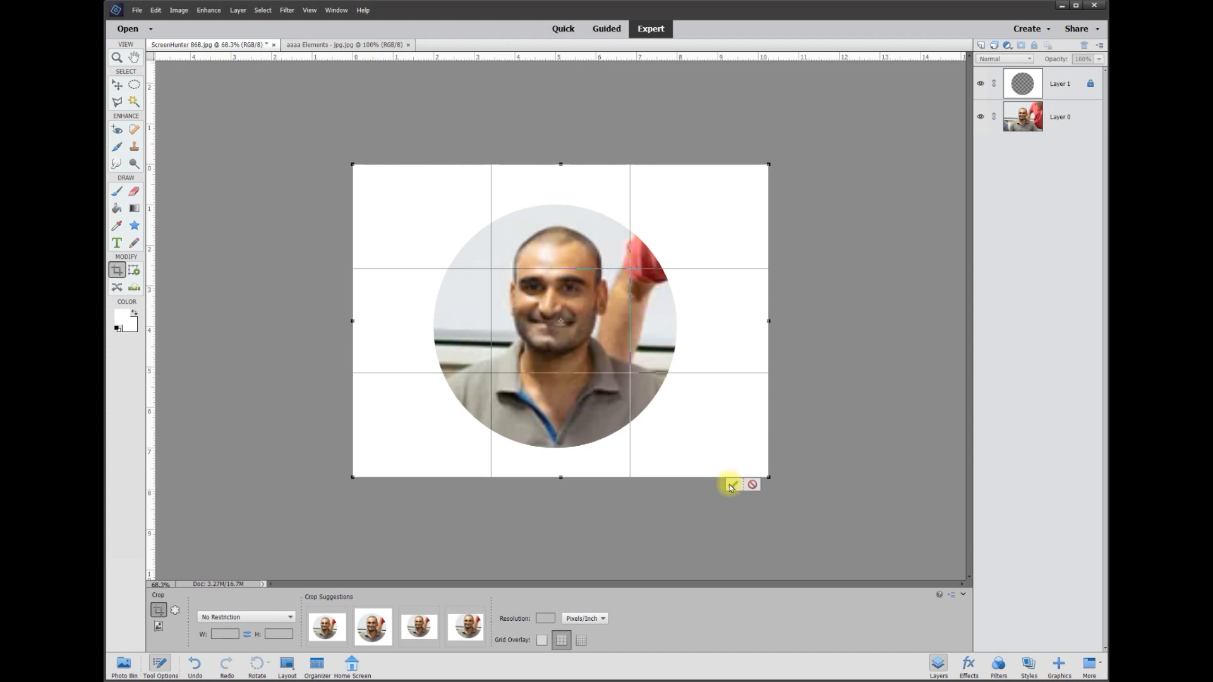
pyautogui.click(732, 485)
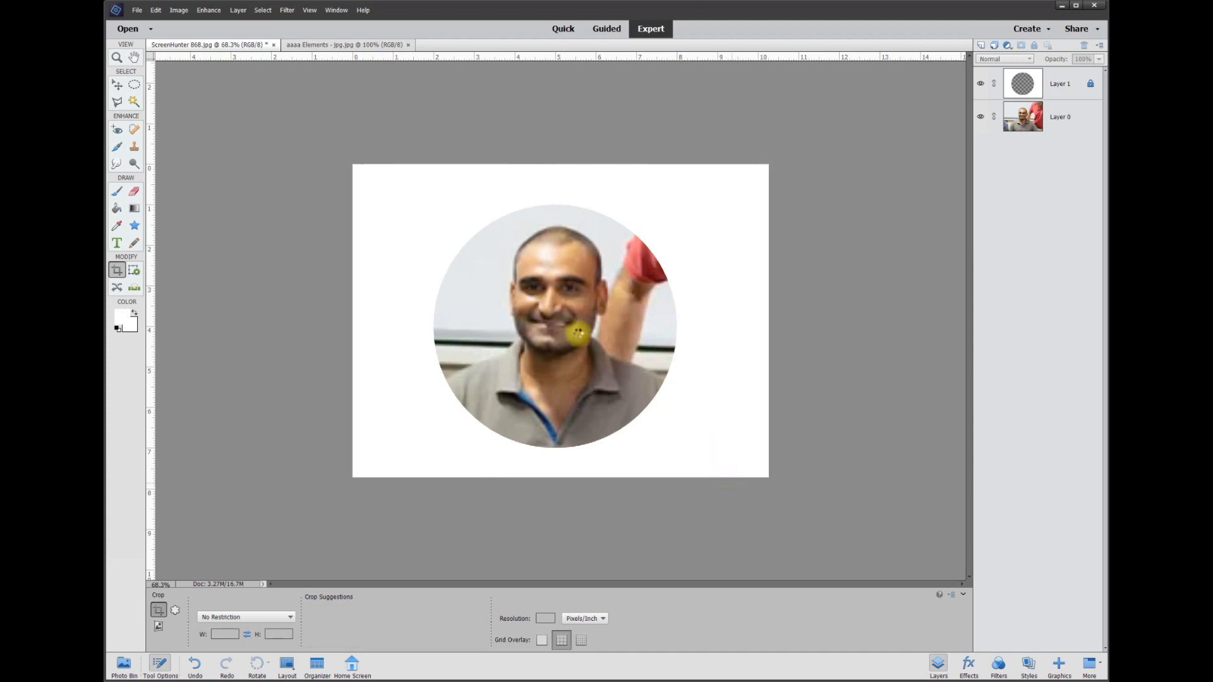
pyautogui.click(117, 84)
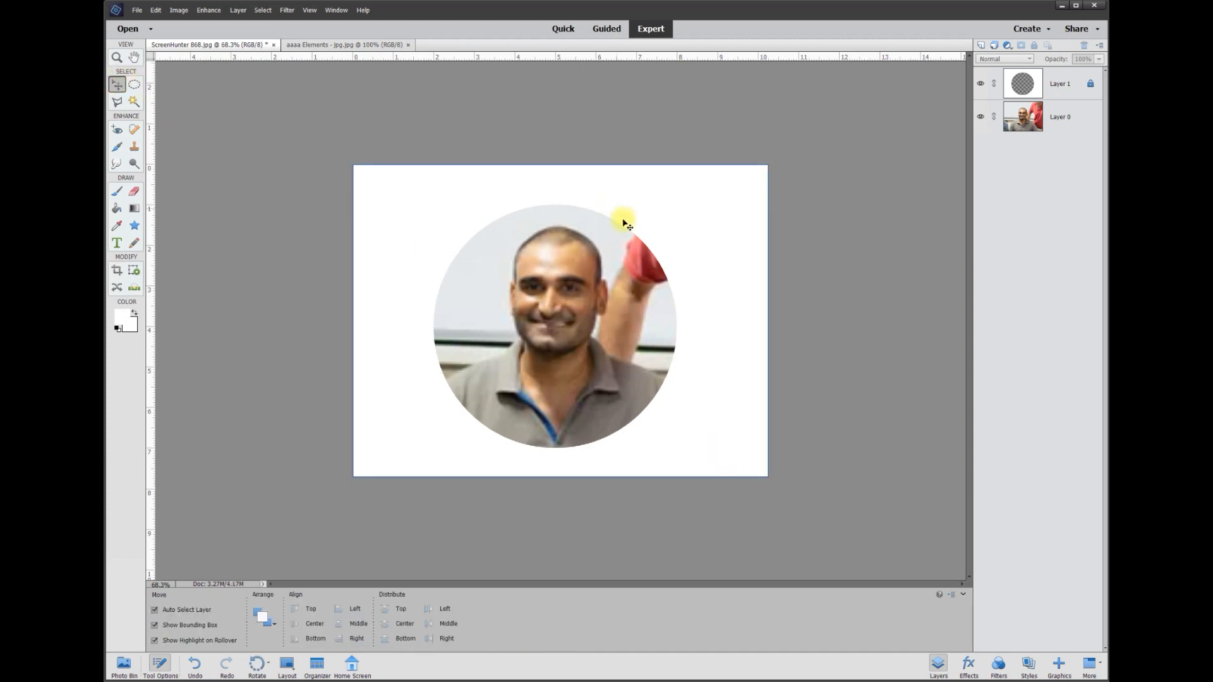
# Unlock the white layer with the circular hole and merge it down into the photo layer.
pyautogui.rightClick(1068, 89)
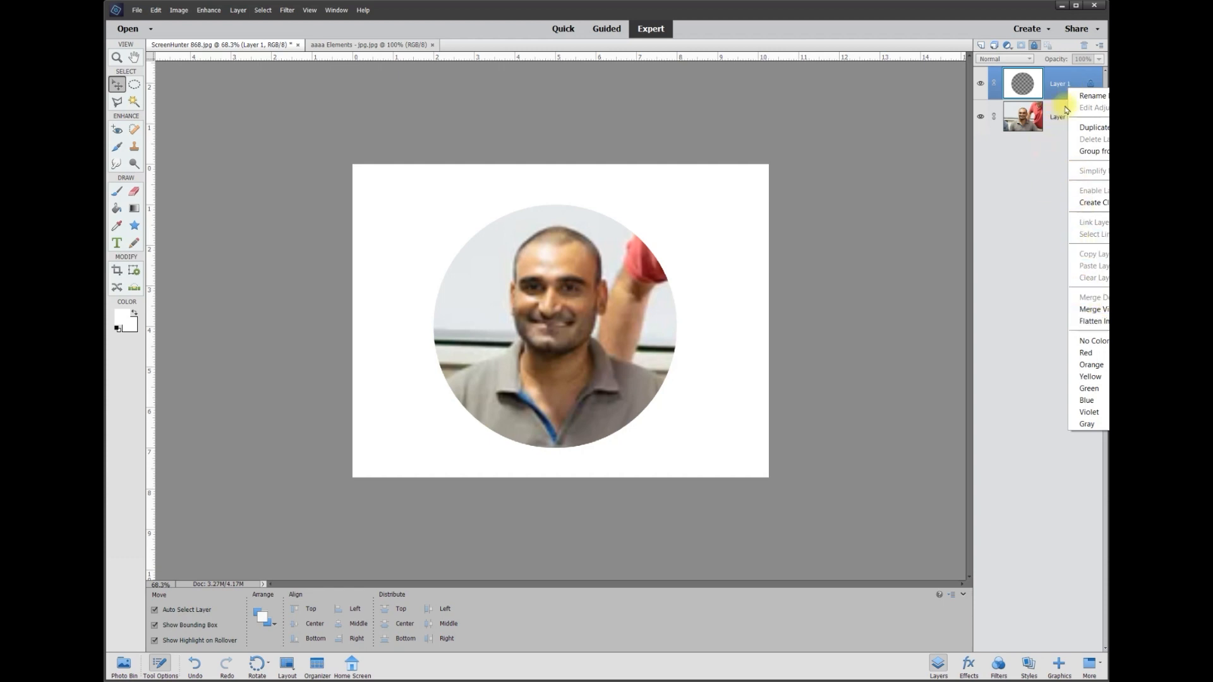
pyautogui.click(1032, 176)
pyautogui.click(1082, 87)
pyautogui.rightClick(1070, 87)
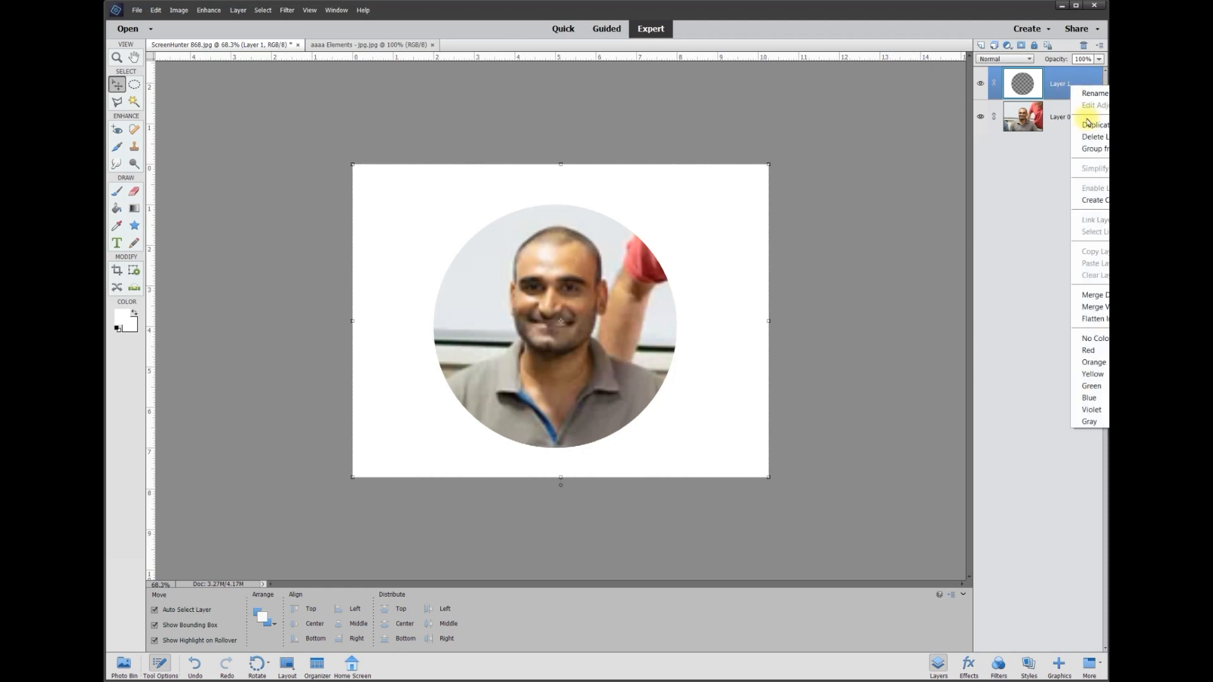
pyautogui.click(1088, 294)
# Toggle the merged layer's visibility off and on to check it, leave it visible, and deselect it to inspect the circular photo.
pyautogui.click(980, 84)
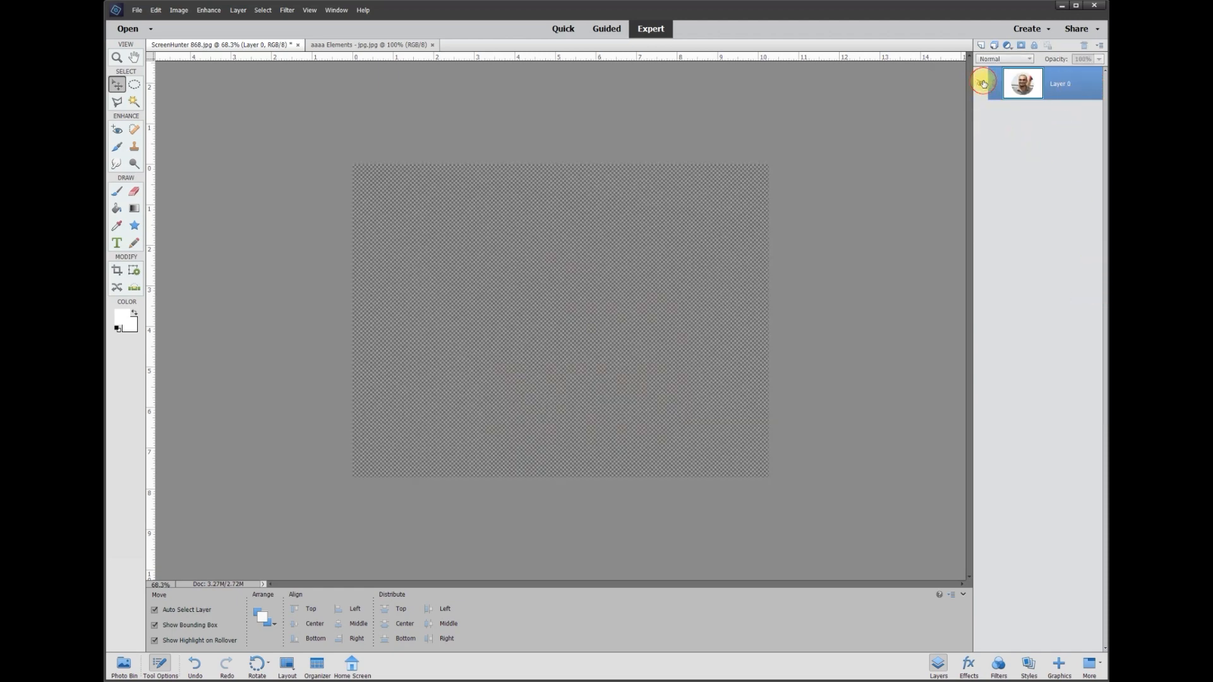
pyautogui.click(980, 84)
pyautogui.click(980, 85)
pyautogui.click(980, 84)
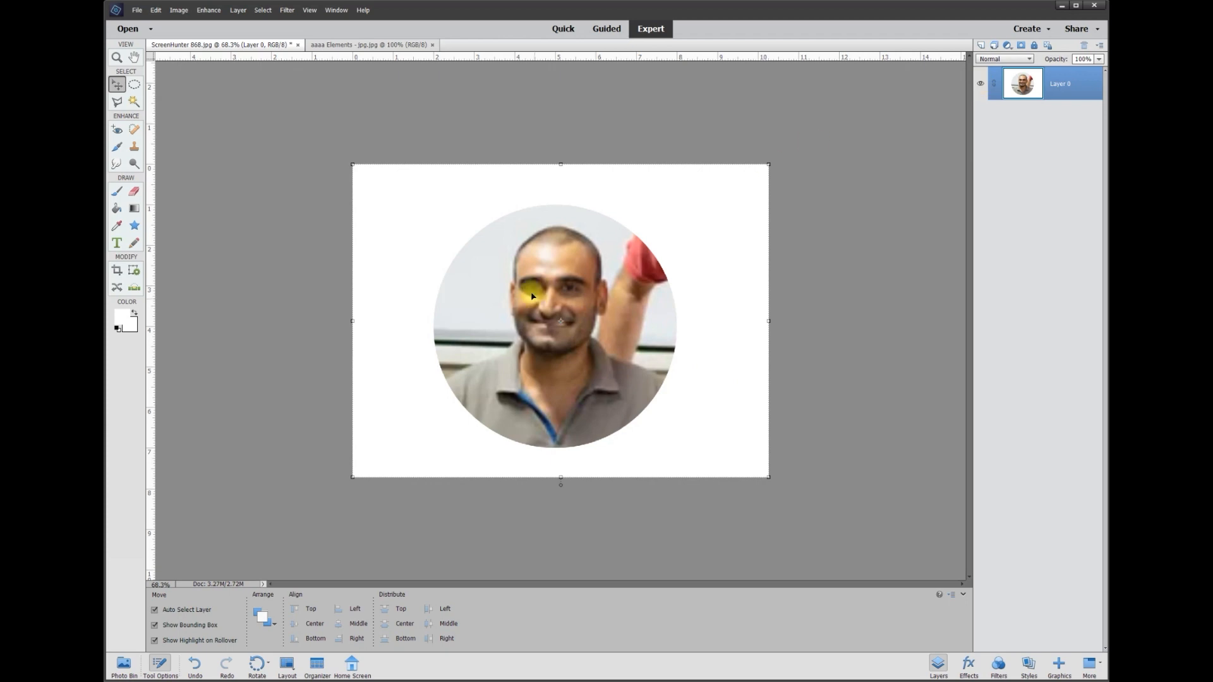
pyautogui.click(876, 210)
pyautogui.scroll(2, 876, 209)
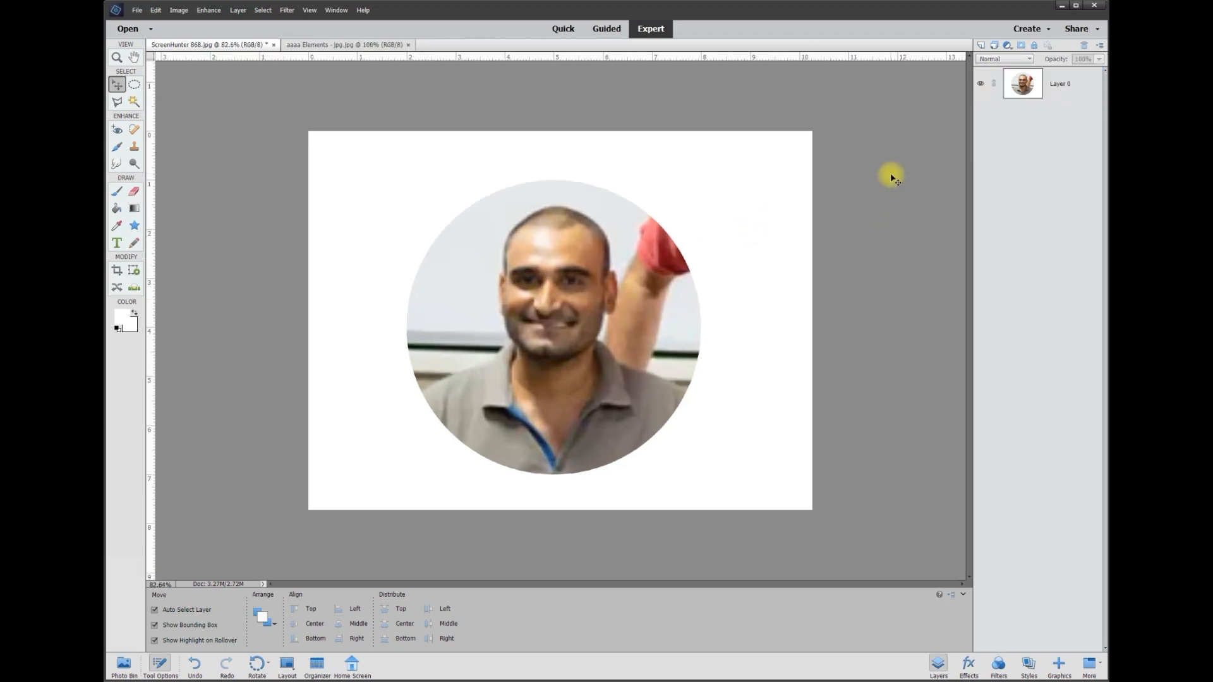